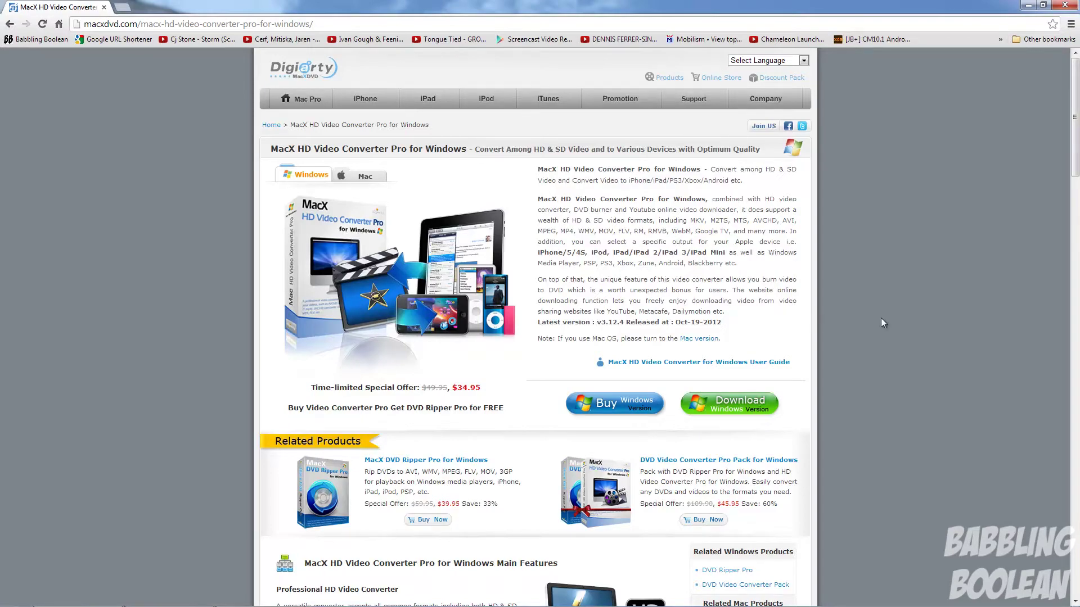
# - Scroll through the MacX HD Video Converter Pro for Windows product page in Chrome
pyautogui.scroll(-10, 880, 319)
pyautogui.scroll(8, 880, 319)
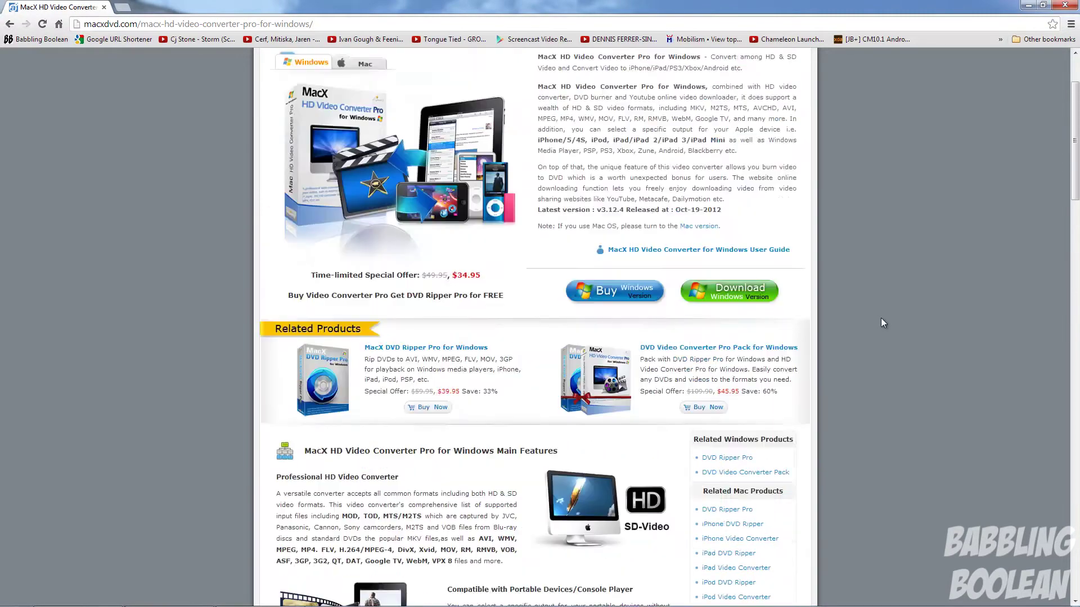
pyautogui.scroll(2, 881, 318)
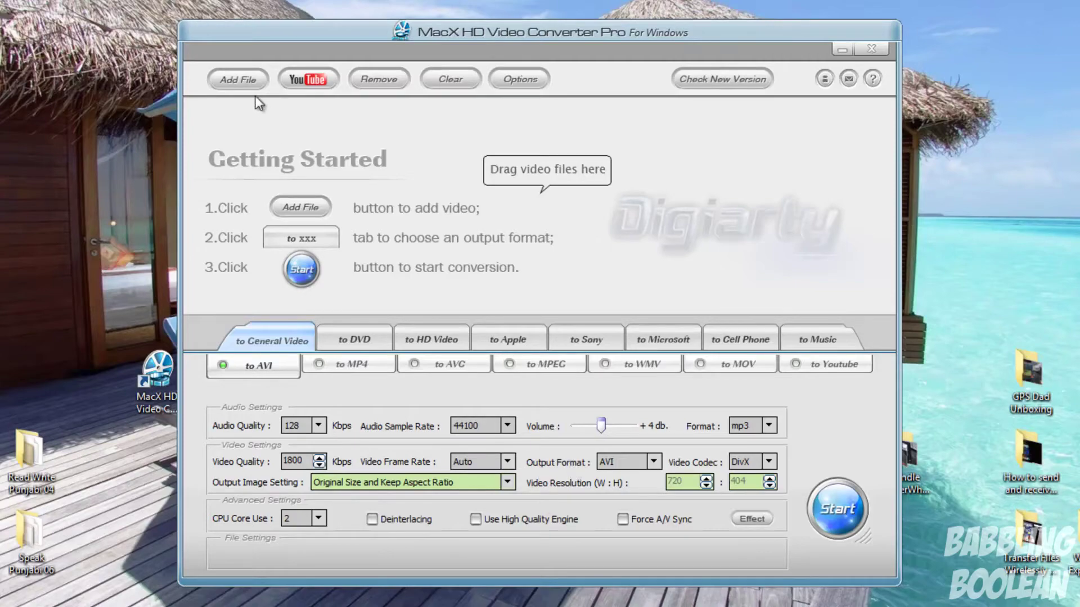
# - Drag the Nexus 7 2013 unboxing video (1920x1080, 4:21) into the clip list, then ask to clear it
pyautogui.click(238, 89)
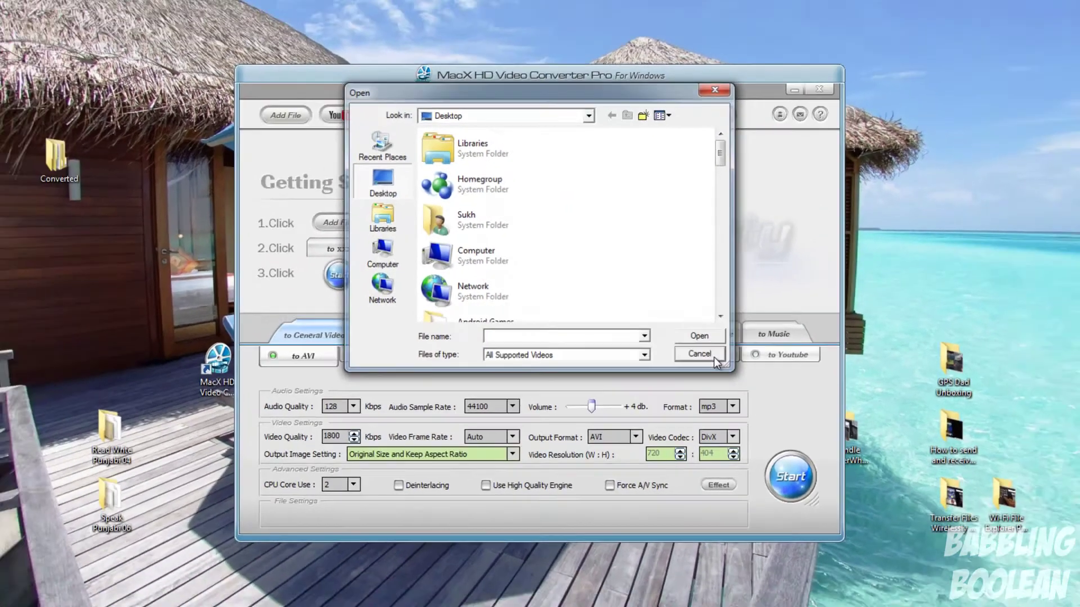
pyautogui.click(730, 364)
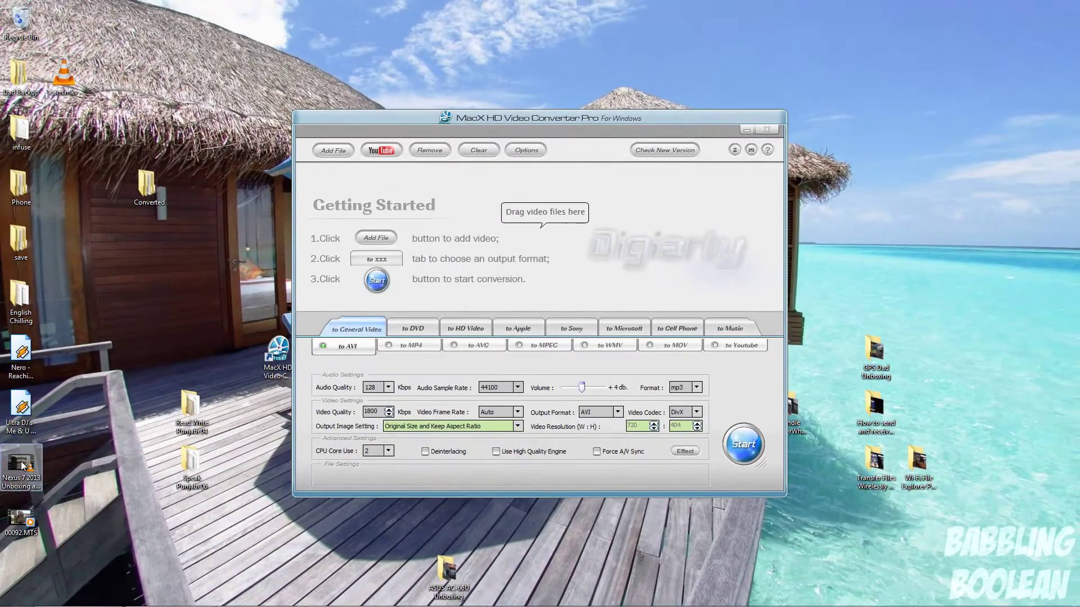
pyautogui.moveTo(22, 466); pyautogui.dragTo(492, 194)
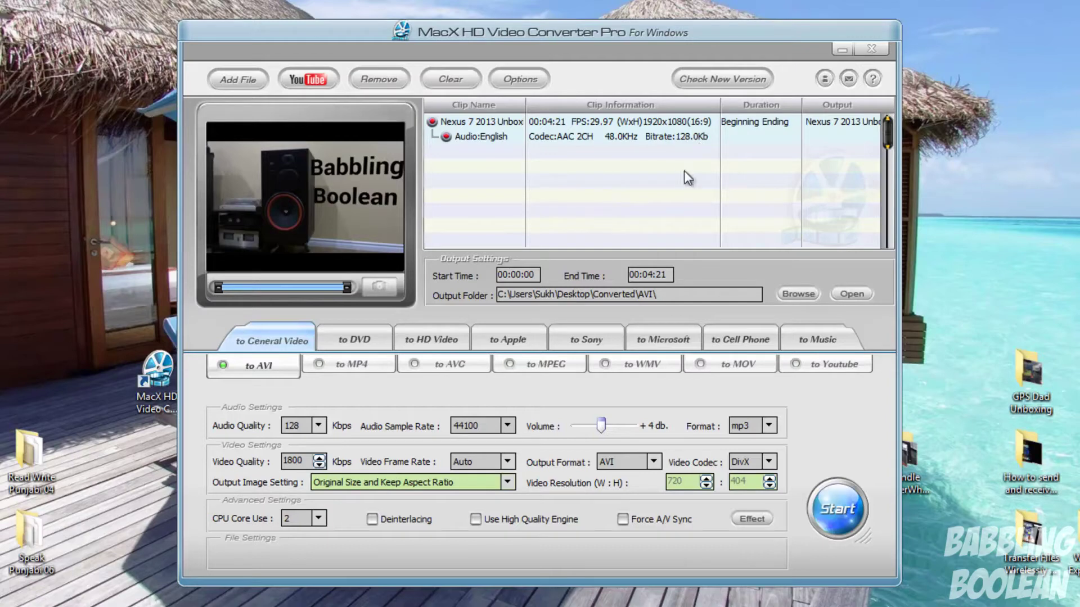
pyautogui.click(435, 82)
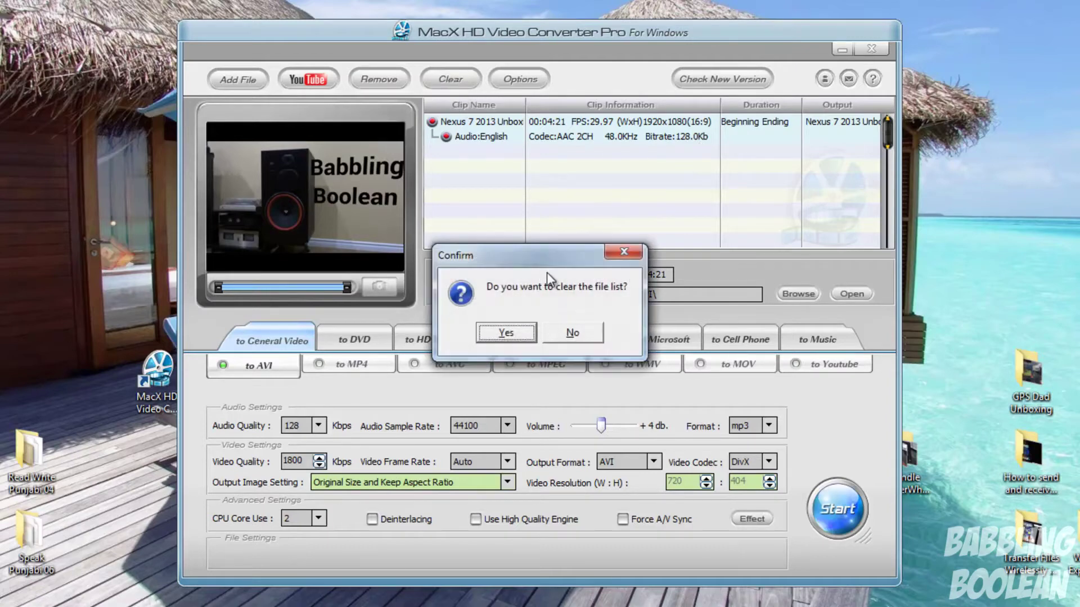
# - Confirm clearing the clip list, then open and cancel the online video download box twice
pyautogui.click(523, 338)
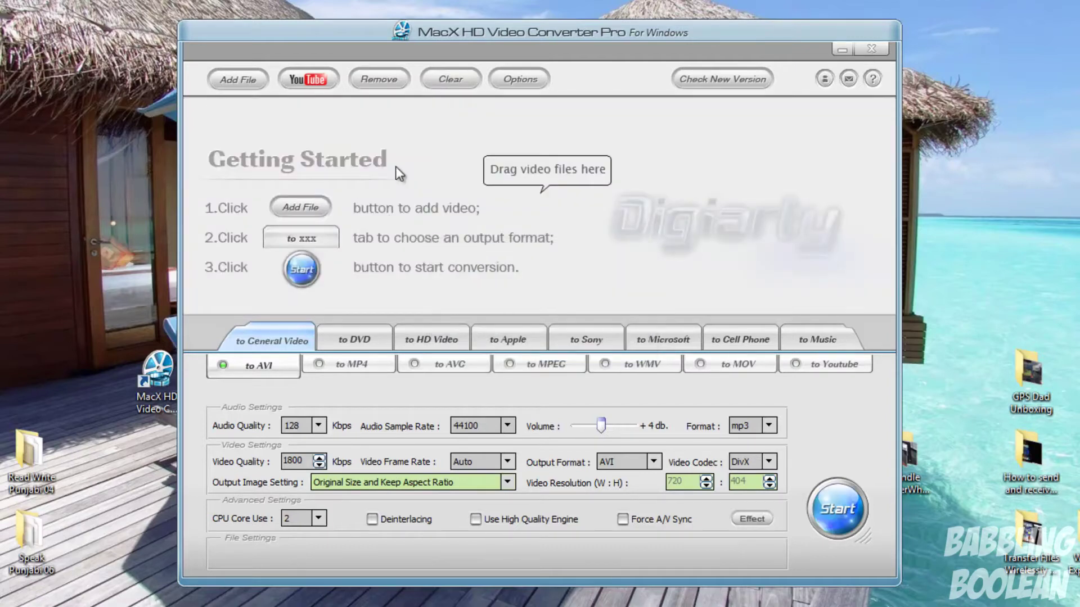
pyautogui.click(315, 80)
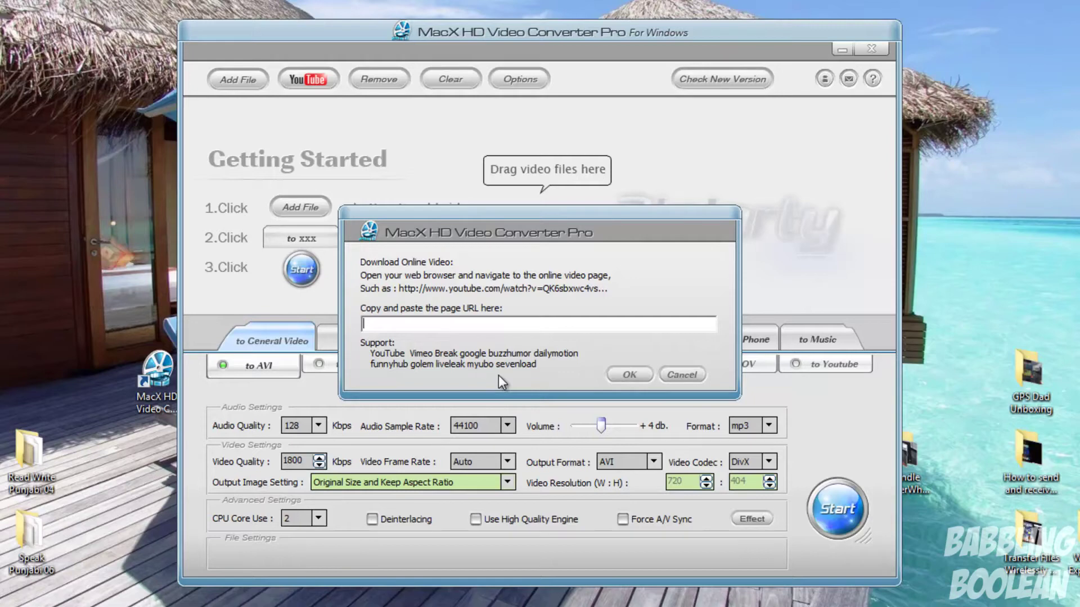
pyautogui.click(691, 381)
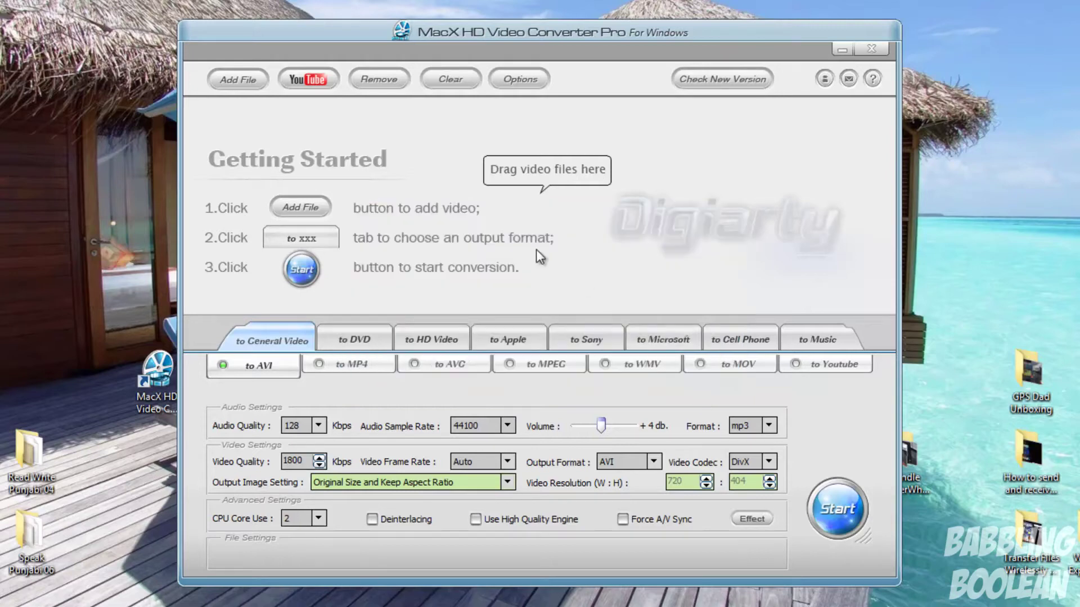
pyautogui.click(328, 80)
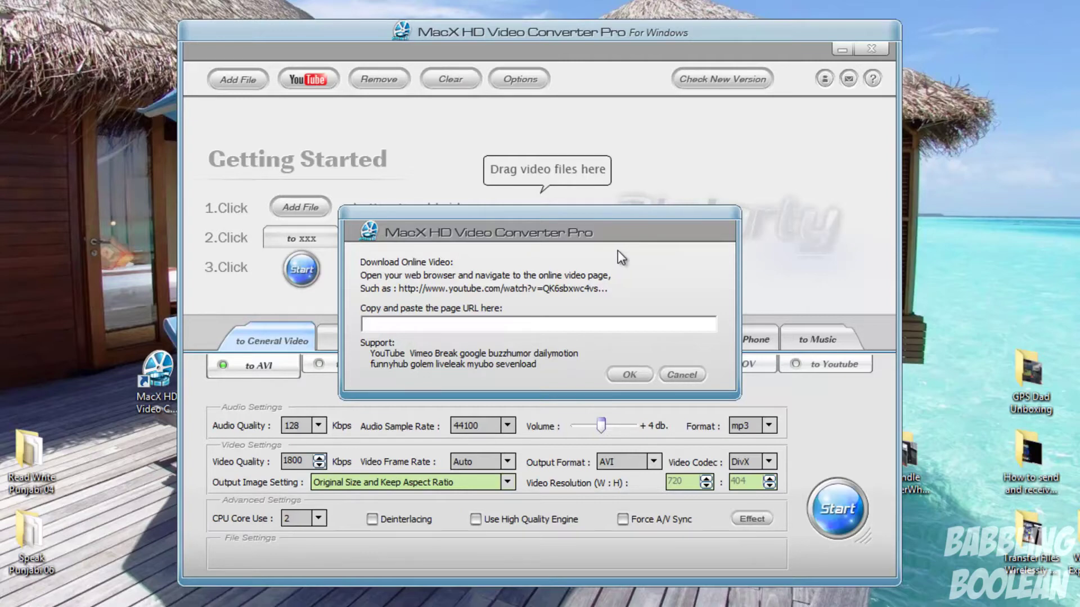
pyautogui.click(682, 374)
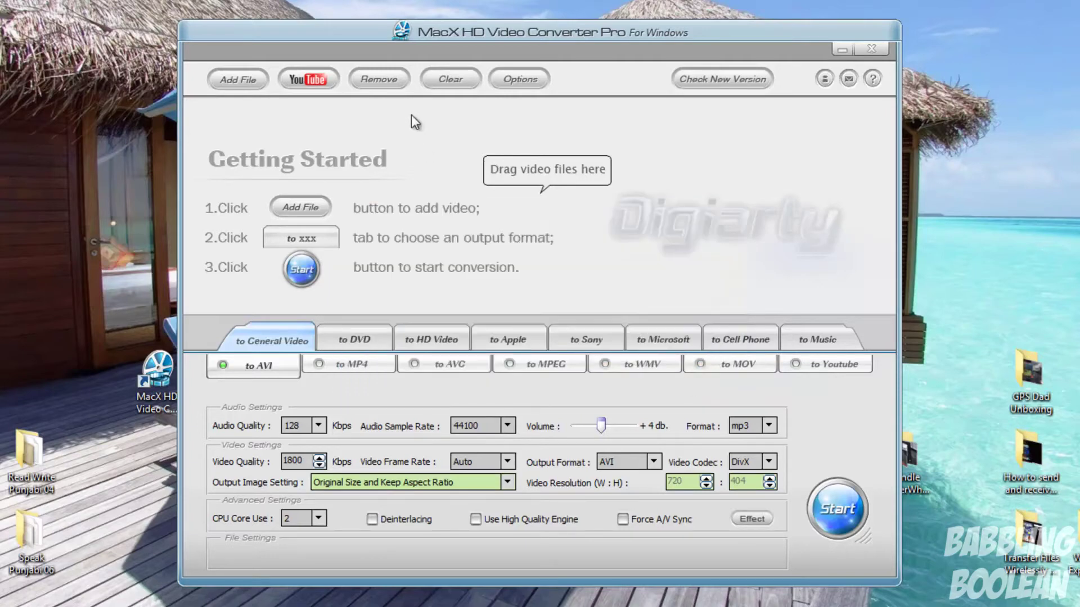
pyautogui.click(511, 83)
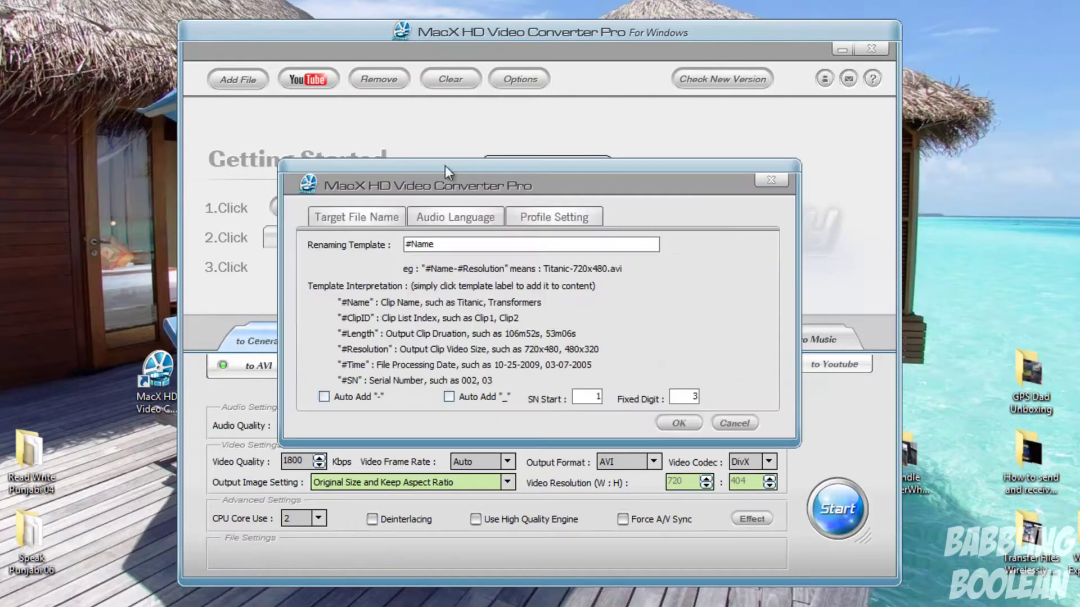
# - Add #Length to the output file-name template and keep English as the default audio language
pyautogui.click(396, 337)
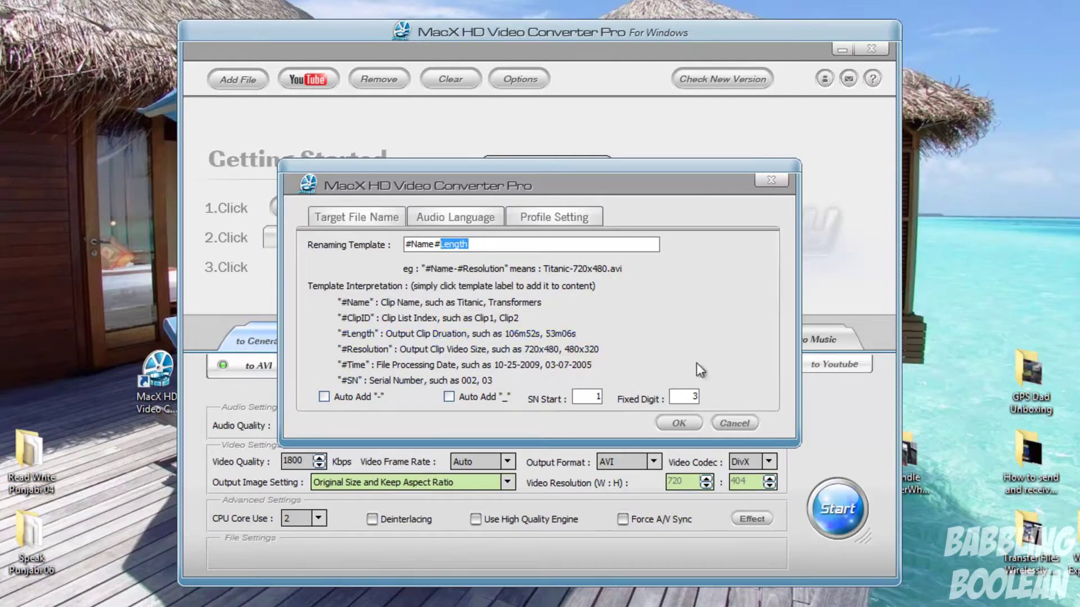
pyautogui.click(440, 223)
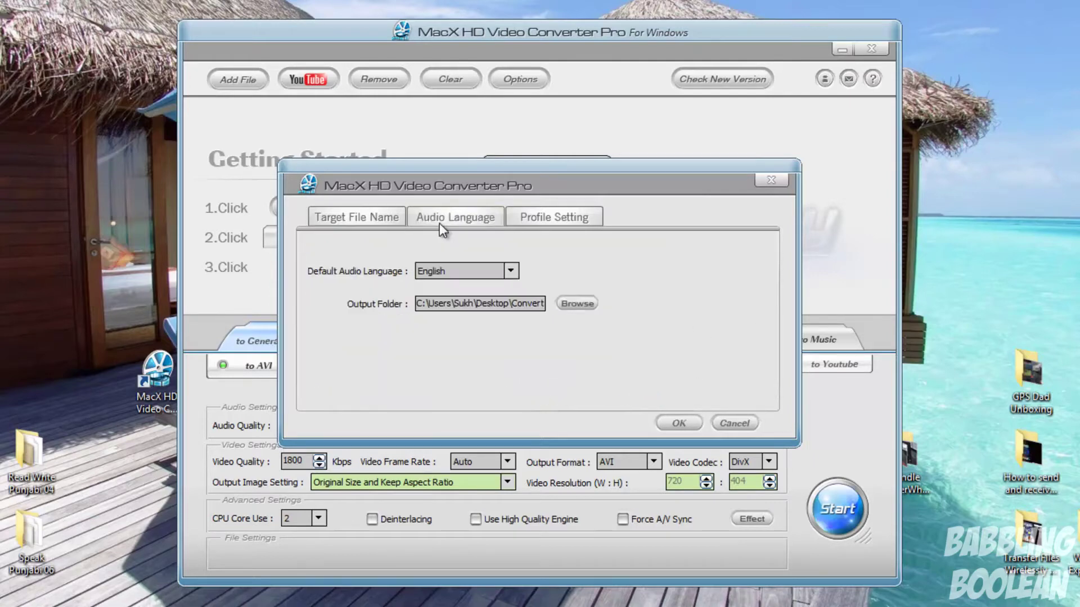
pyautogui.click(510, 271)
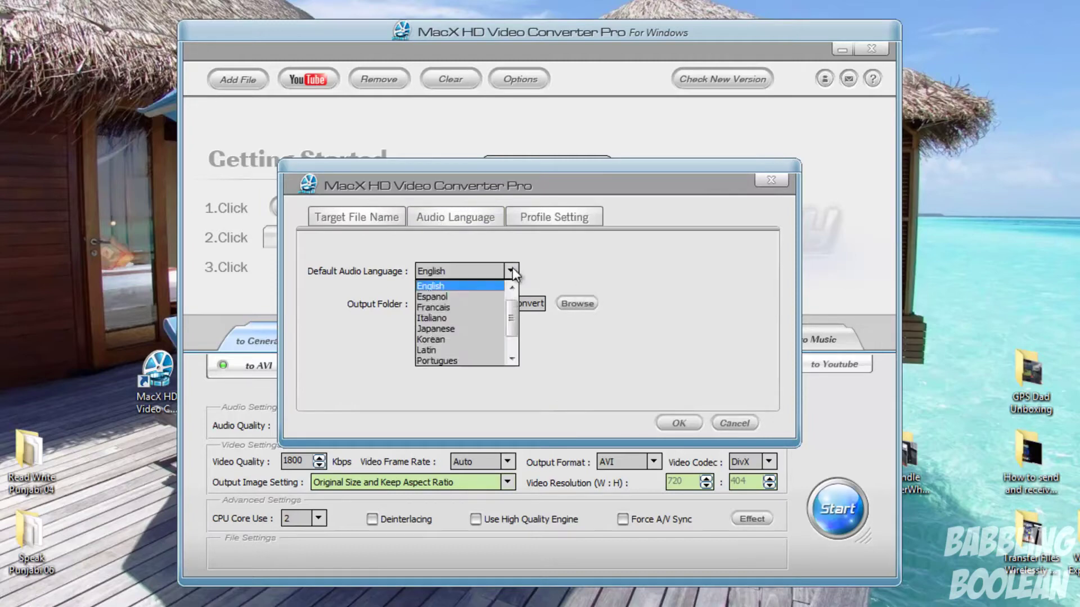
pyautogui.click(536, 251)
pyautogui.click(553, 218)
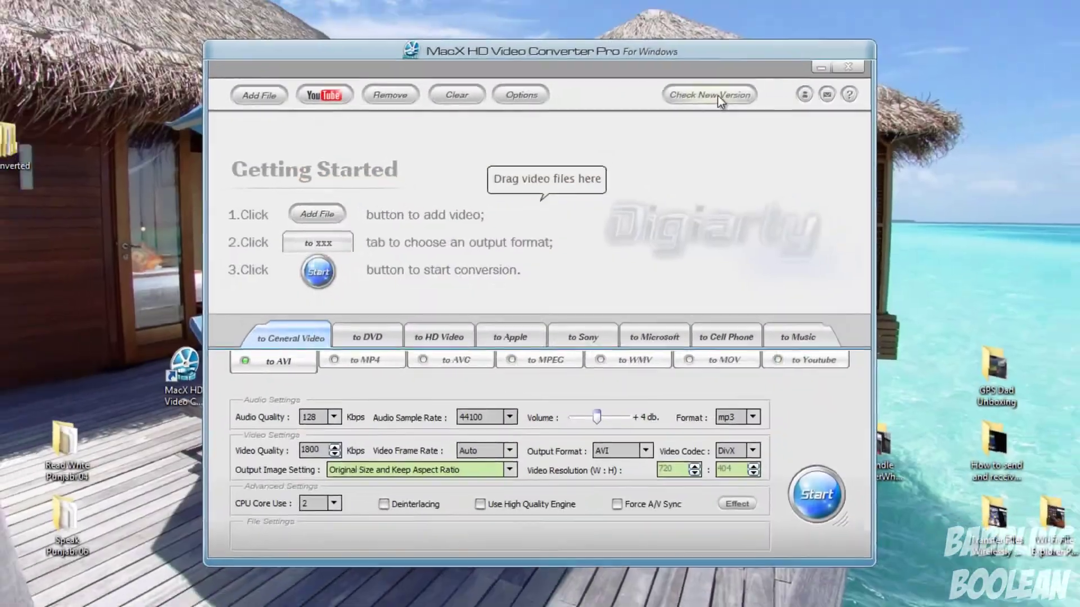
pyautogui.click(722, 78)
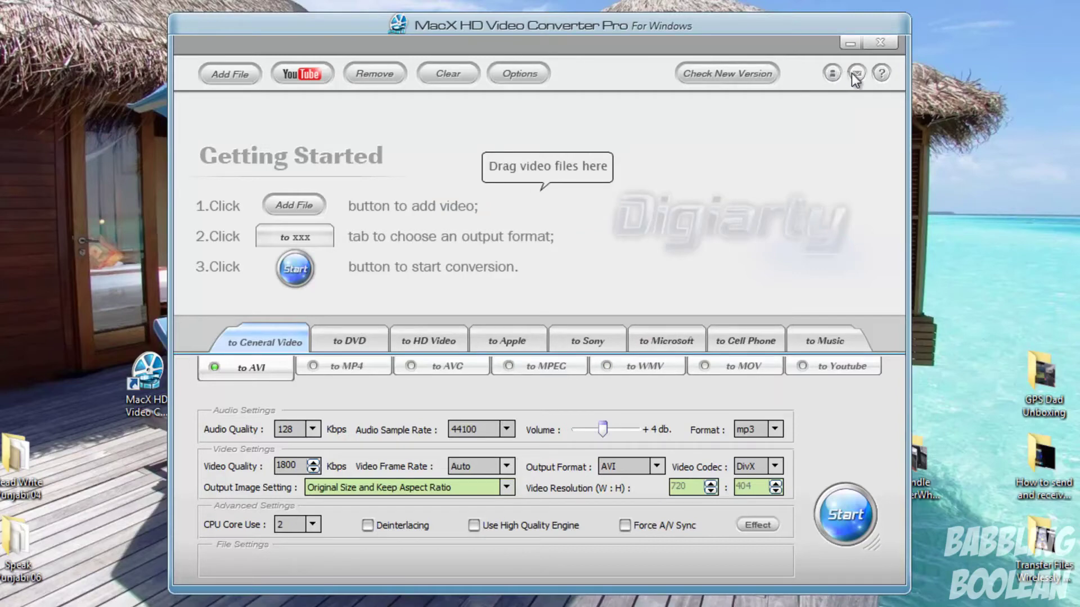
pyautogui.click(857, 76)
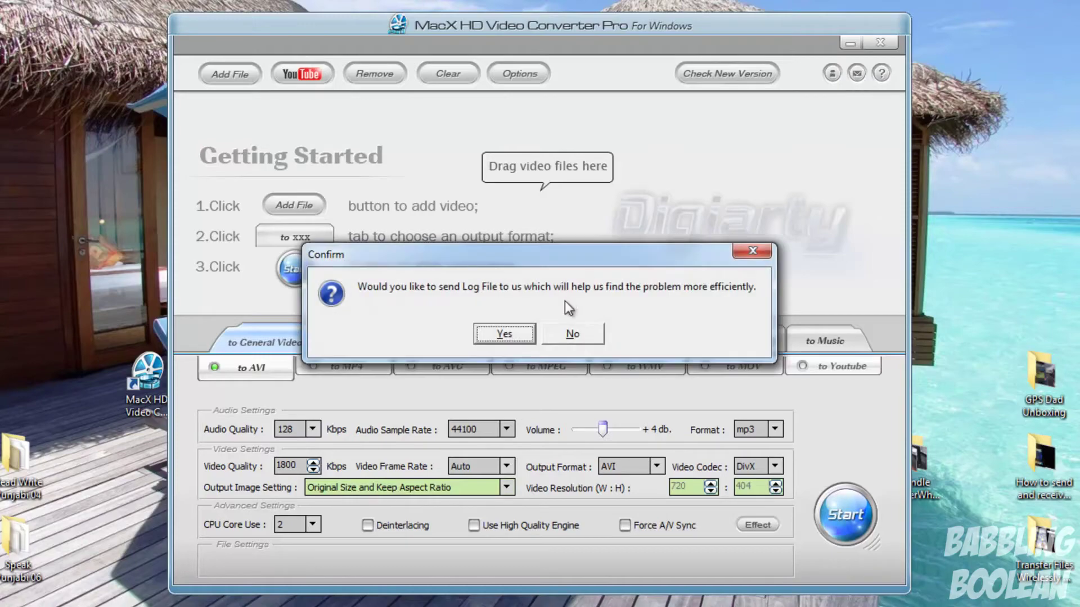
pyautogui.click(579, 342)
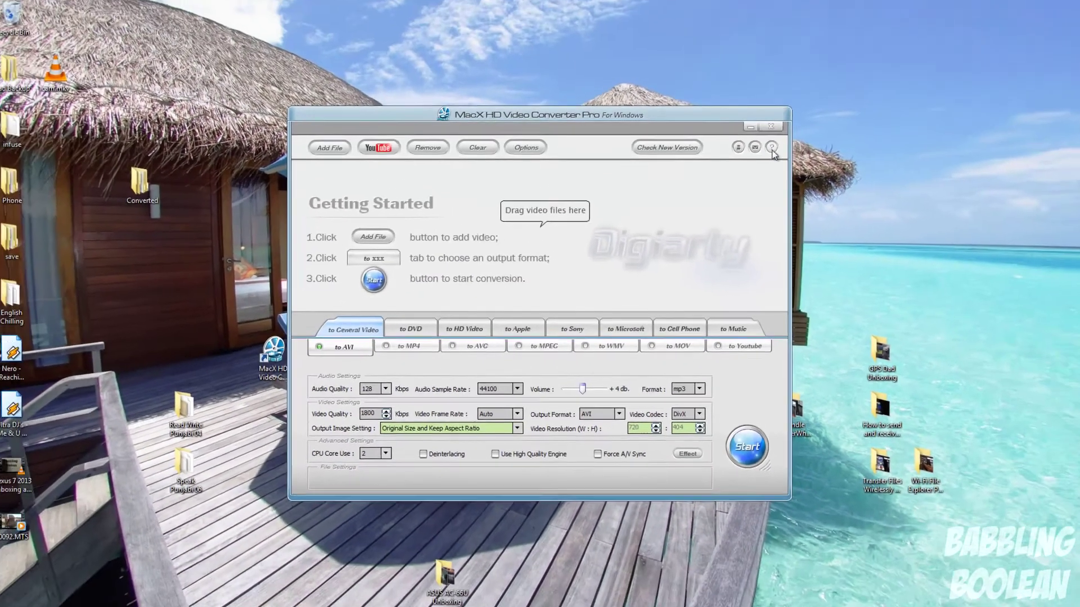
pyautogui.click(772, 149)
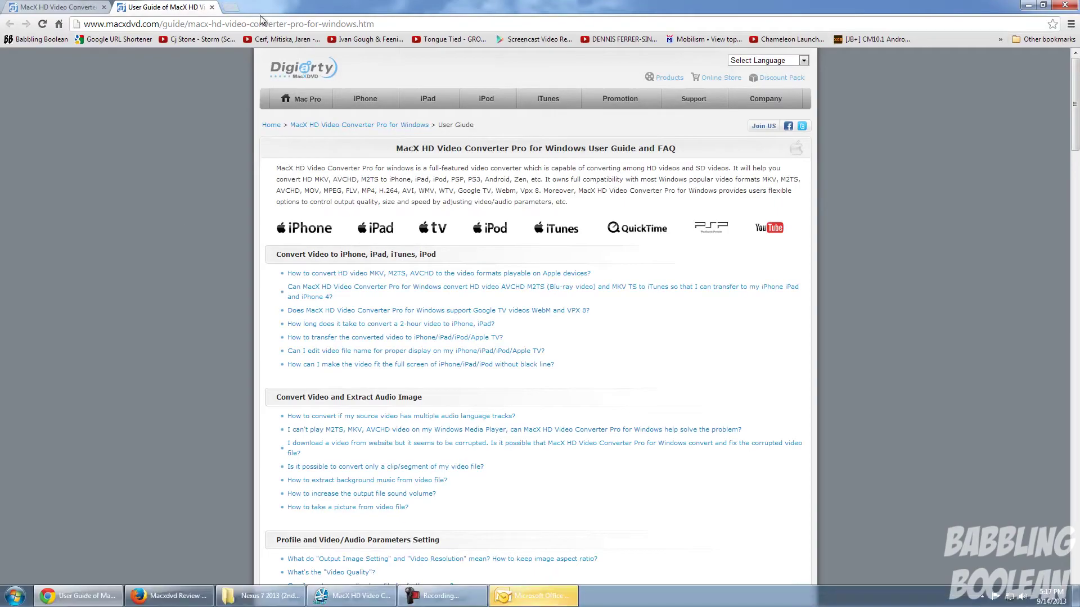
# - Cancel the Outlook 2007 Startup wizard and confirm exiting it
pyautogui.click(686, 422)
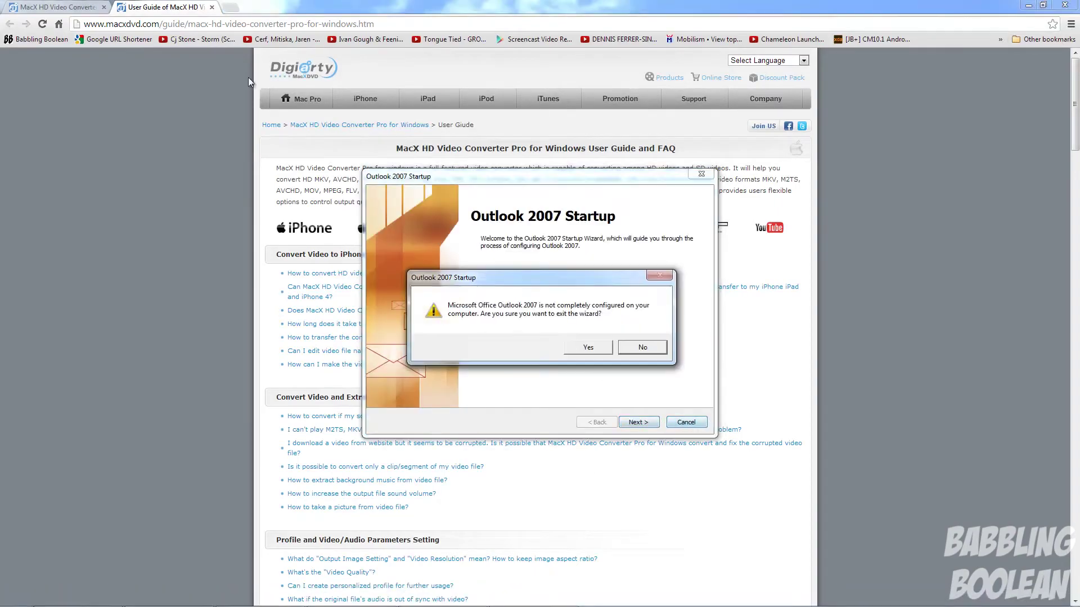
pyautogui.click(588, 344)
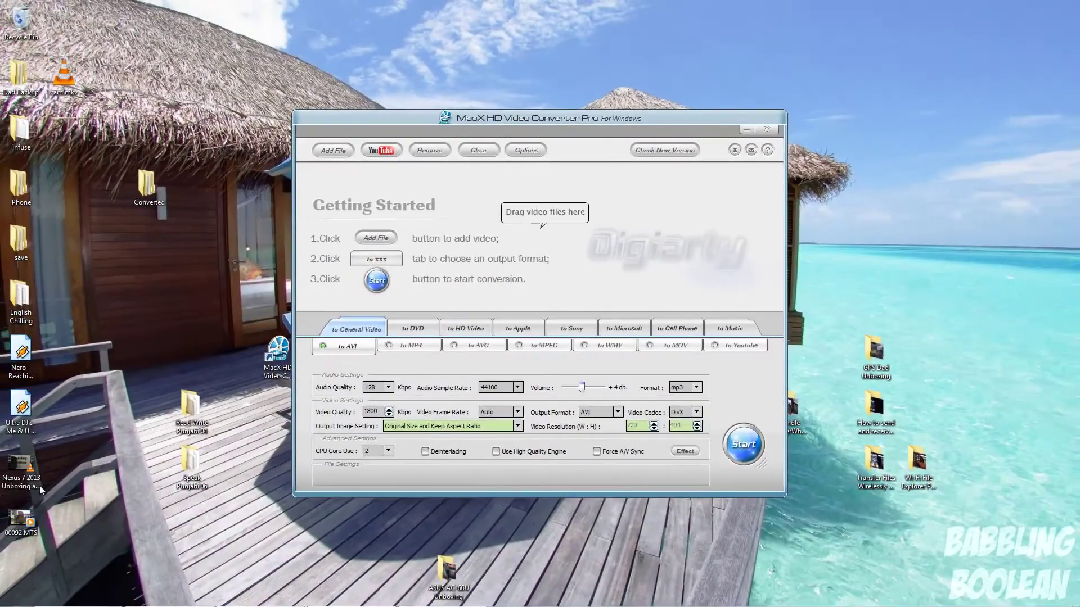
# - Reload the Nexus 7 clip and set its trim range to the full 00:00:00–00:04:21
pyautogui.moveTo(12, 468); pyautogui.dragTo(380, 230)
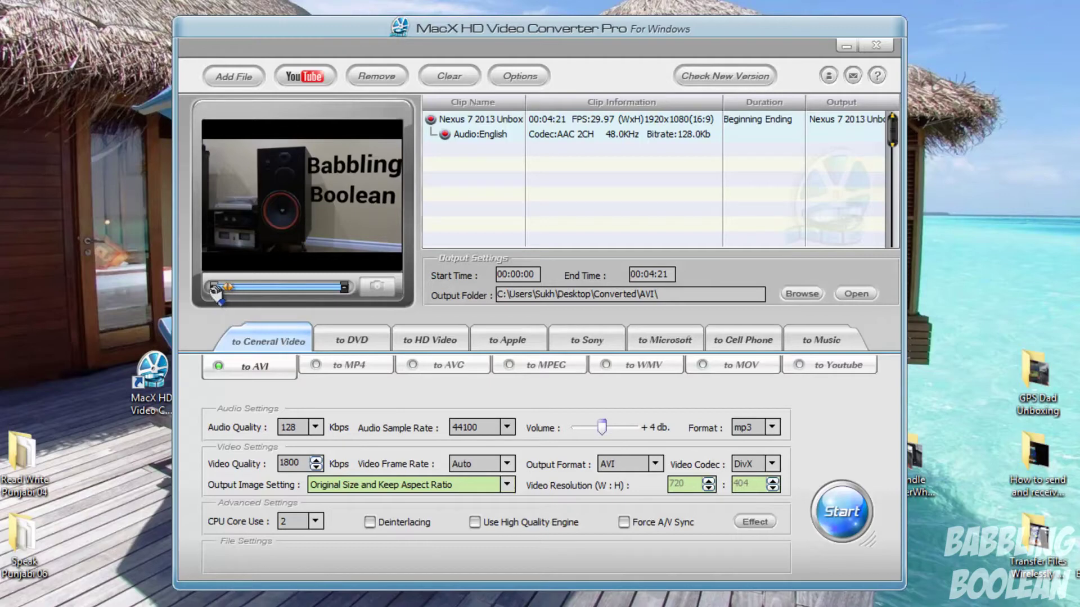
pyautogui.moveTo(216, 291); pyautogui.dragTo(235, 292)
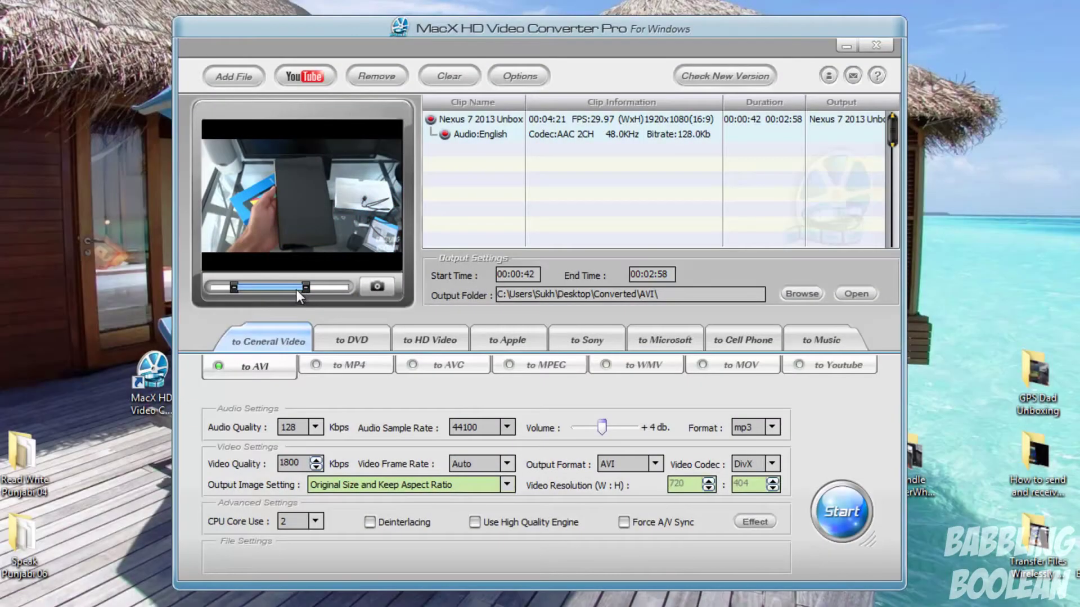
pyautogui.moveTo(235, 288); pyautogui.dragTo(213, 287)
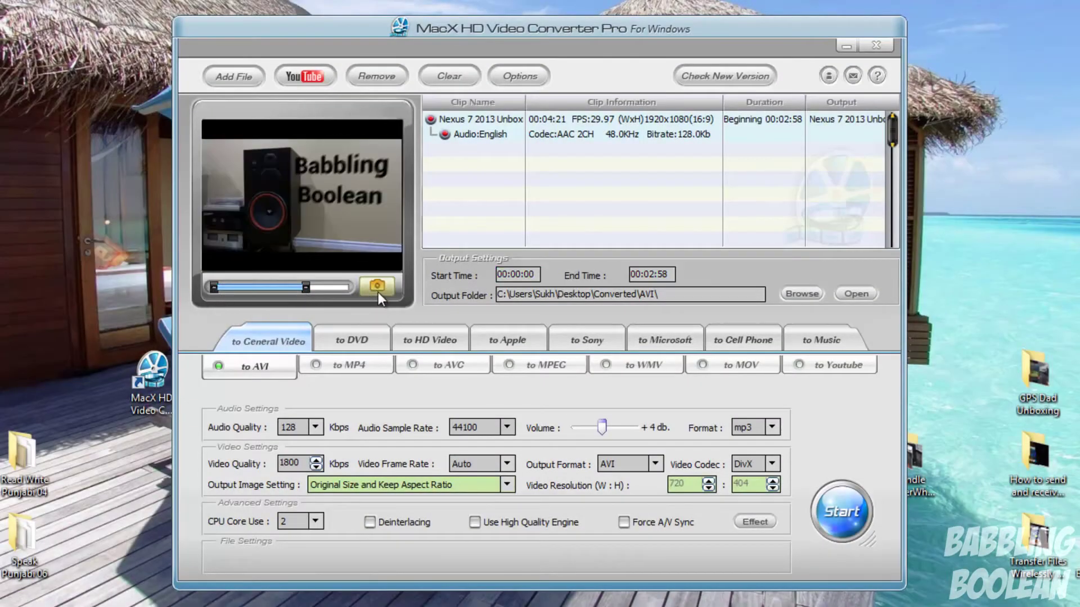
pyautogui.click(376, 288)
pyautogui.click(731, 364)
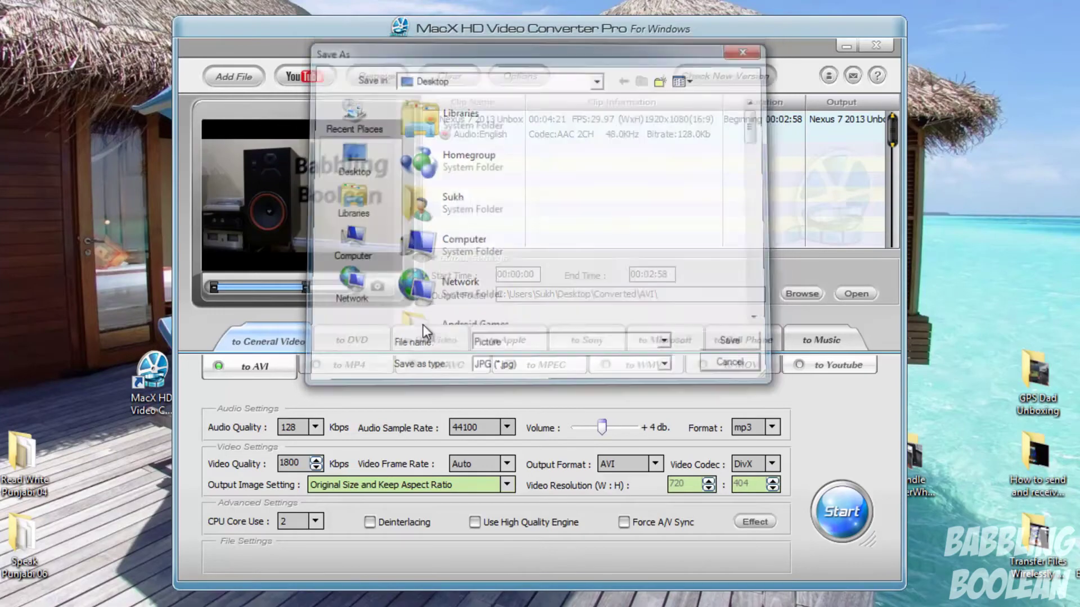
pyautogui.moveTo(305, 287); pyautogui.dragTo(344, 287)
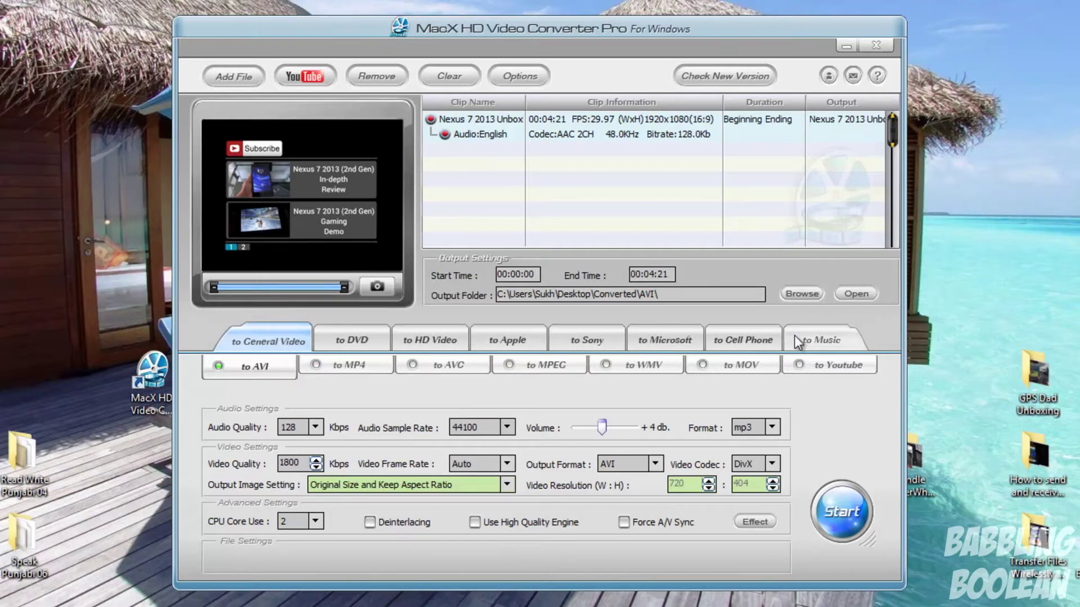
# - Browse the DVD, HD Video, Apple, Sony, Microsoft, Cell Phone and Music profile categories
pyautogui.click(360, 340)
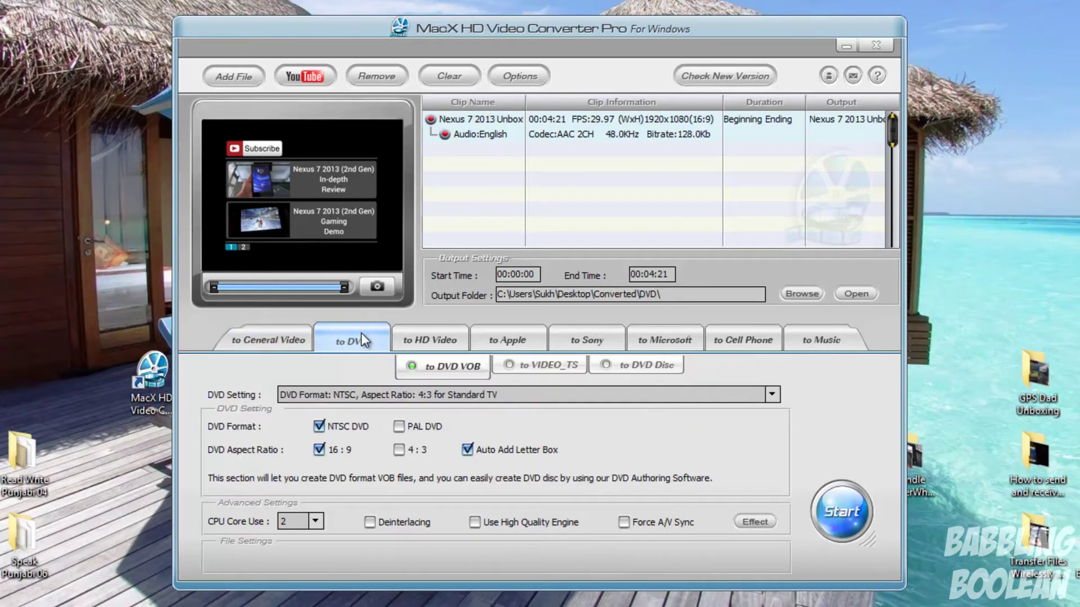
pyautogui.click(432, 340)
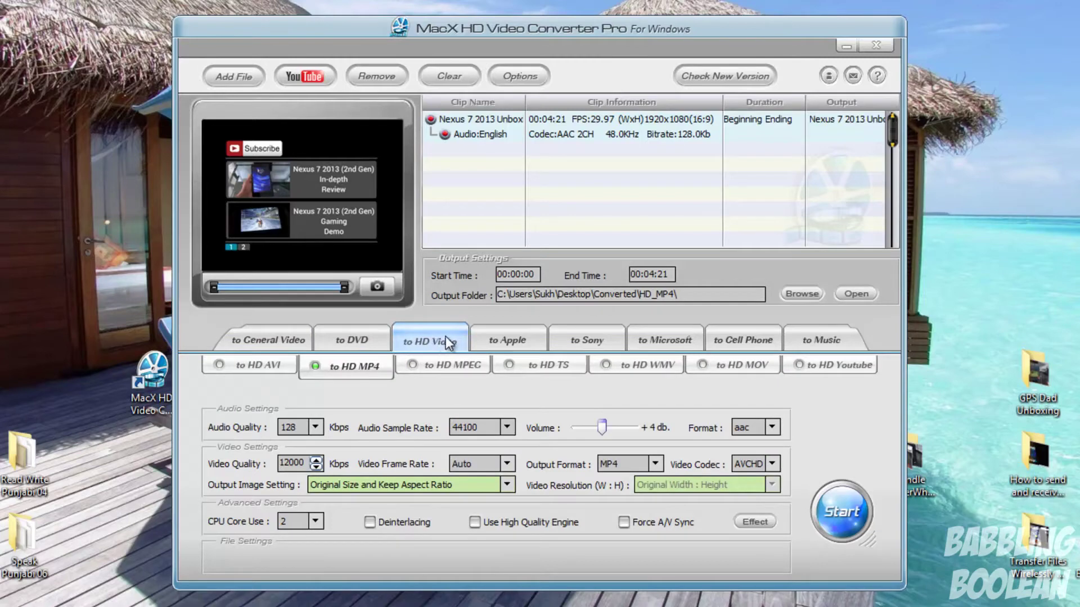
pyautogui.click(513, 339)
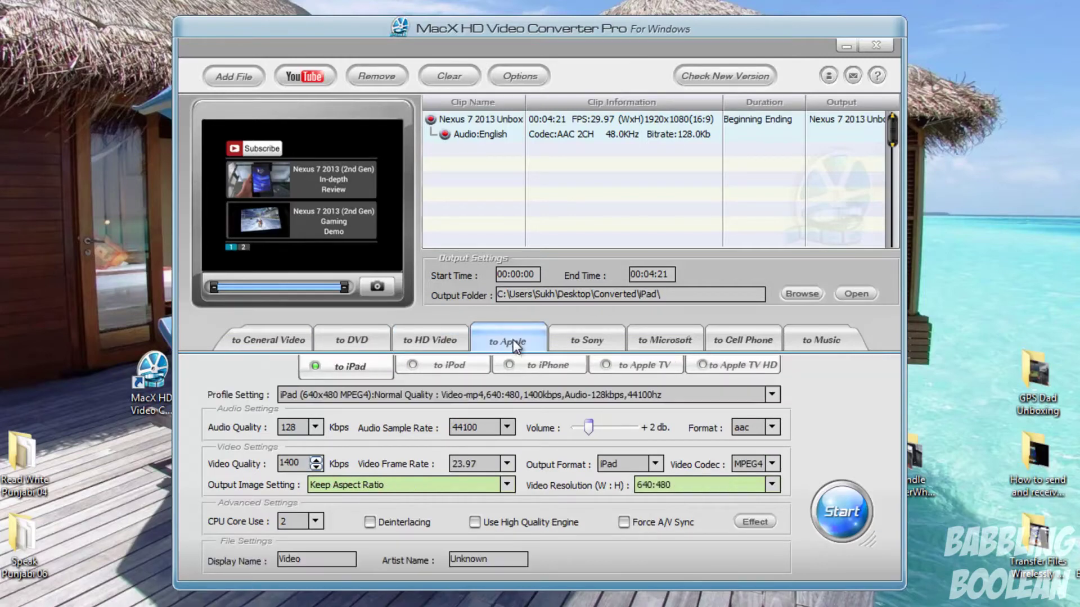
pyautogui.click(595, 340)
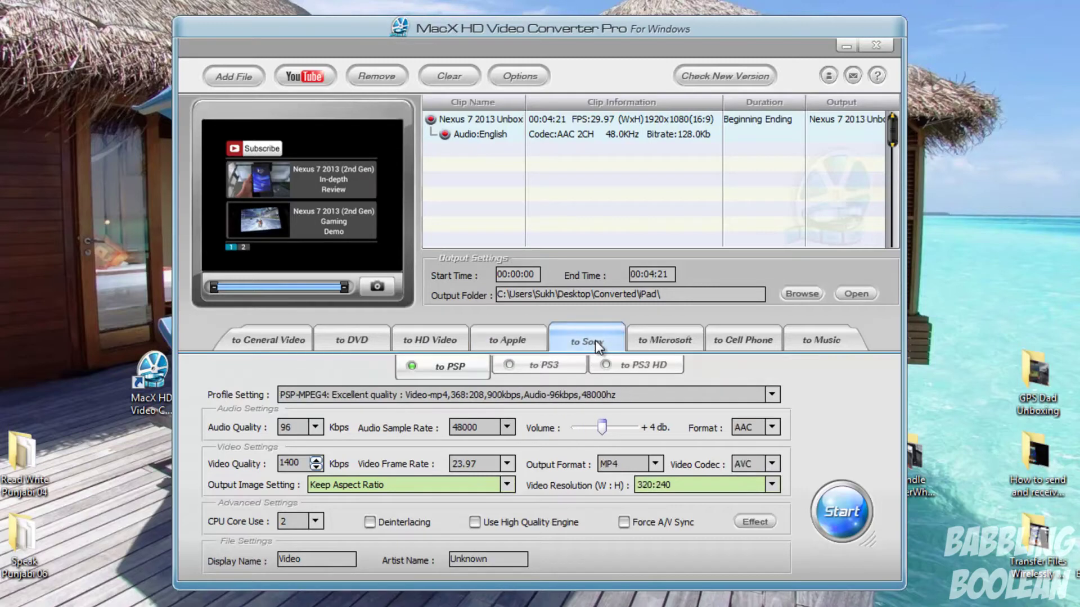
pyautogui.click(673, 342)
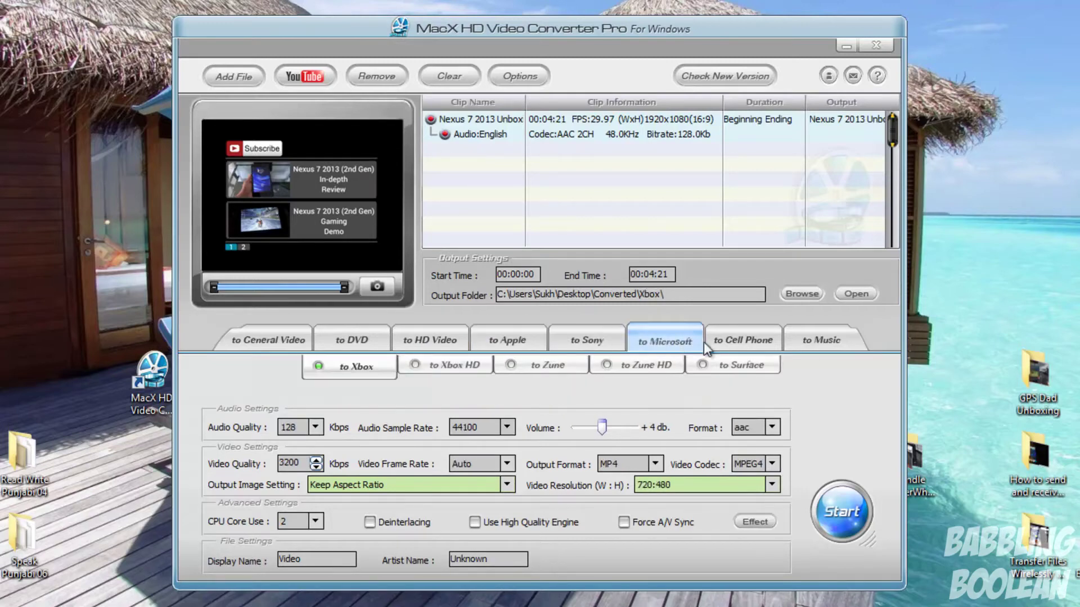
pyautogui.click(757, 339)
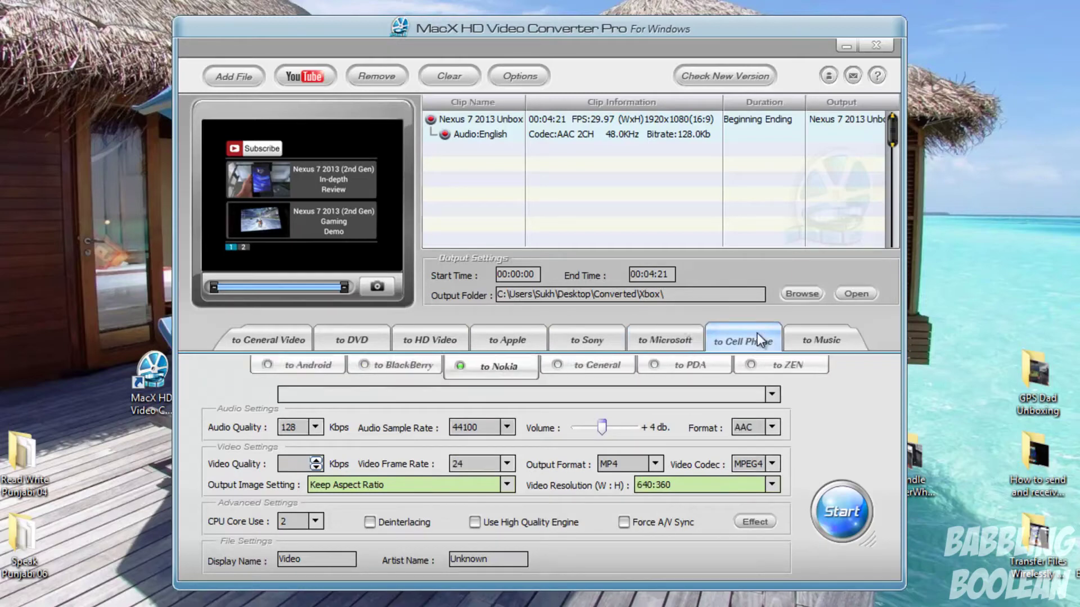
pyautogui.click(824, 339)
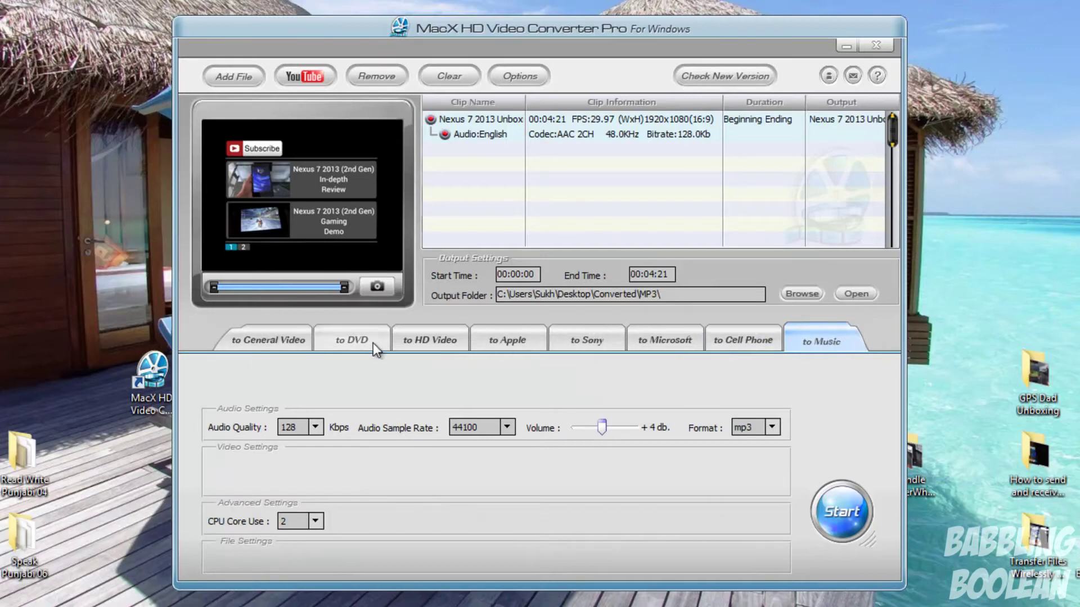
# - Select HD MP4 output into Converted\HD_MP4, keeping audio quality at 128 Kbps
pyautogui.click(444, 342)
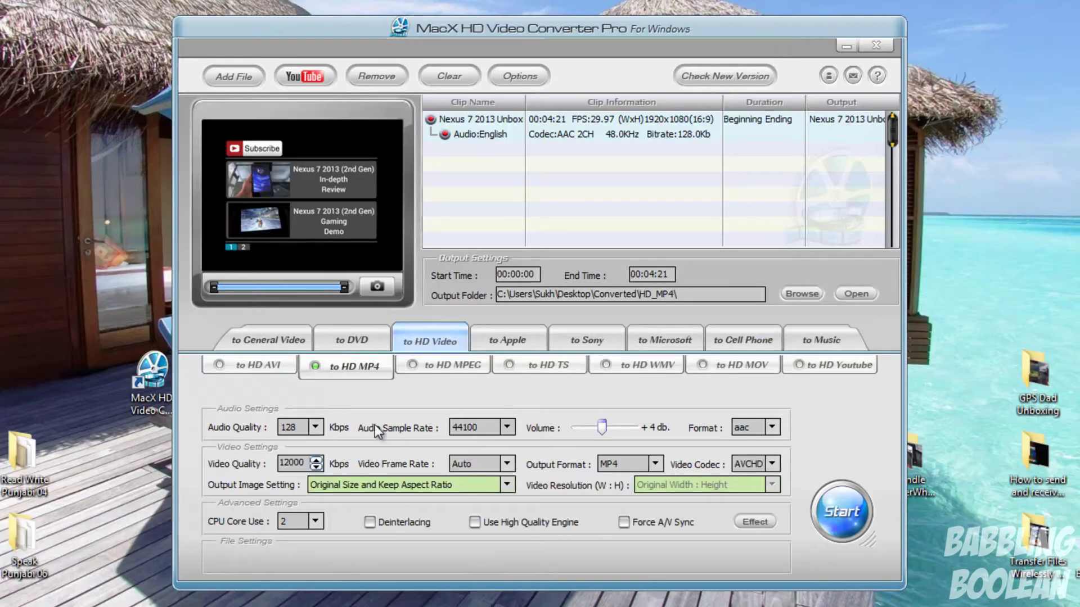
pyautogui.click(369, 338)
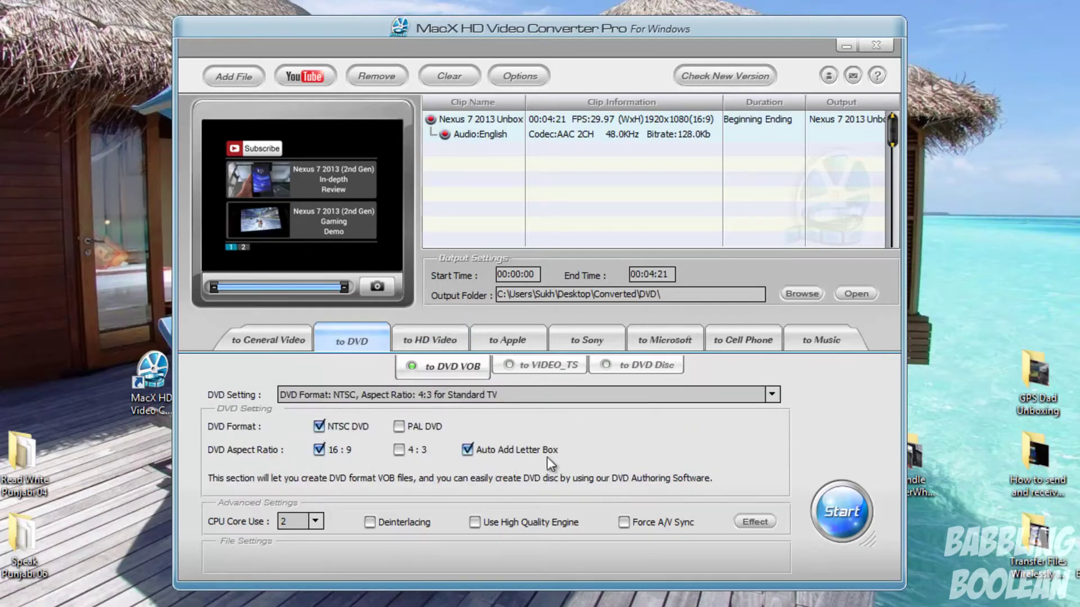
pyautogui.click(424, 341)
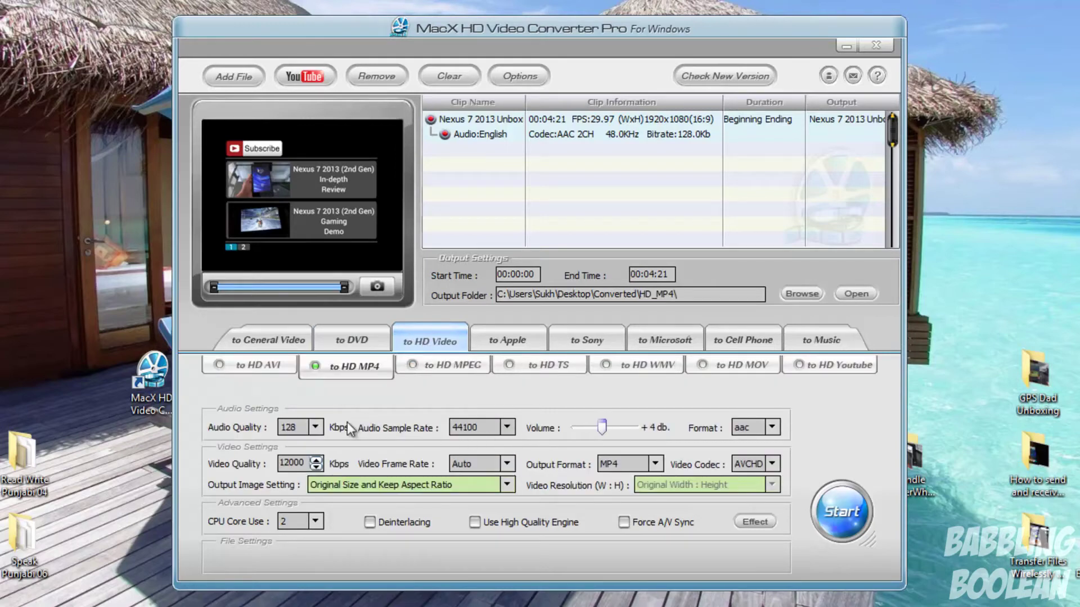
pyautogui.click(320, 426)
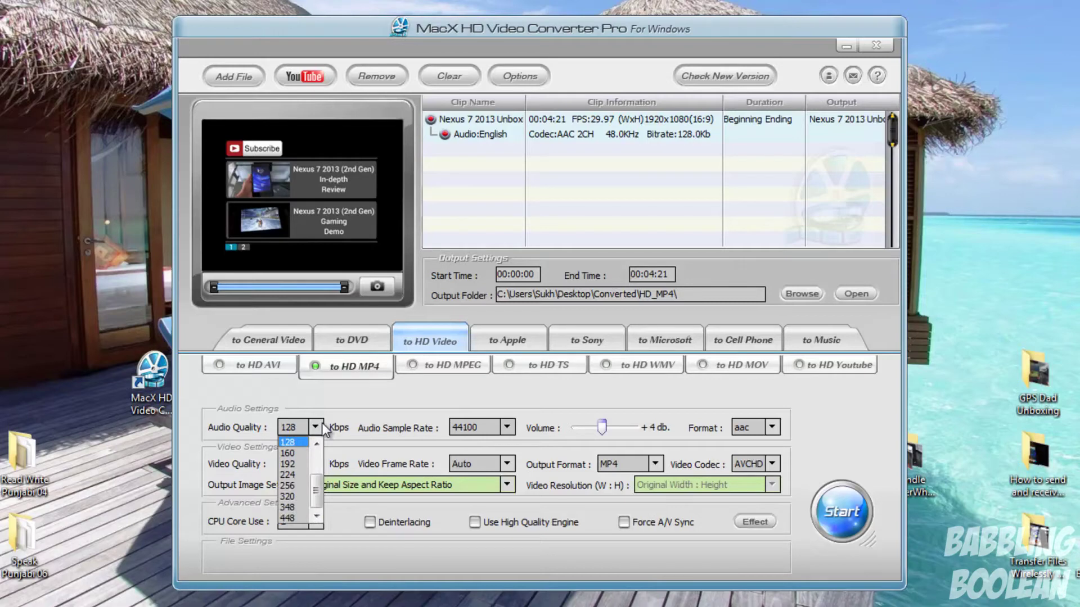
pyautogui.click(321, 422)
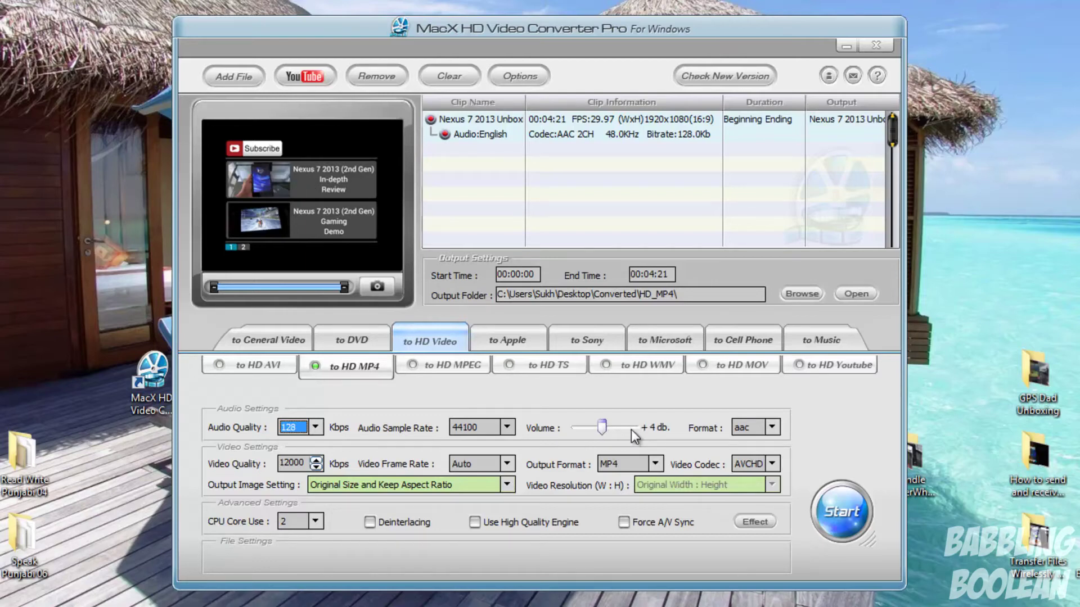
pyautogui.click(740, 427)
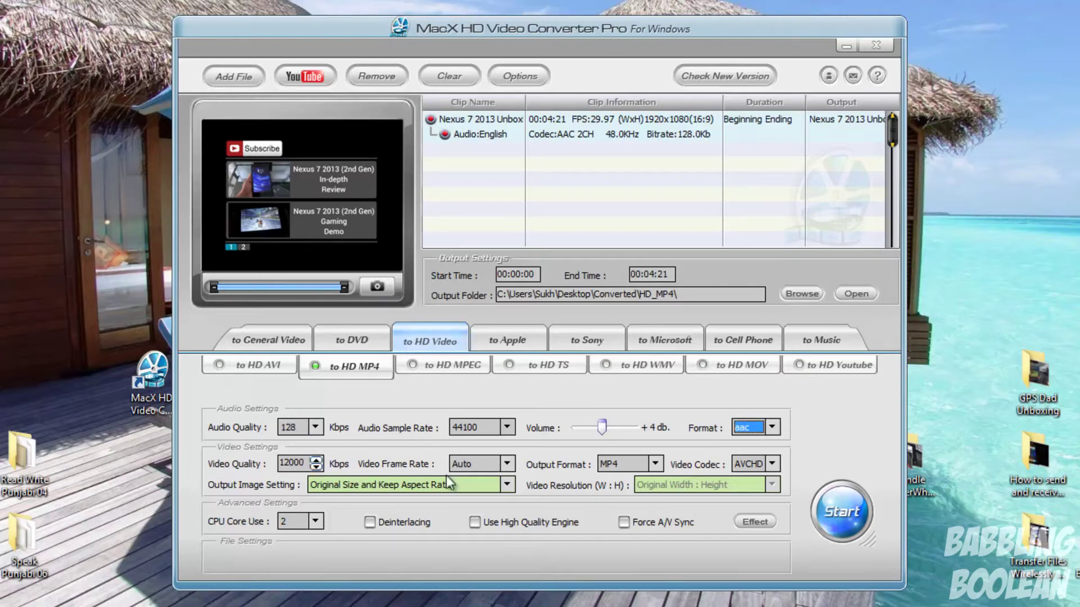
pyautogui.click(495, 467)
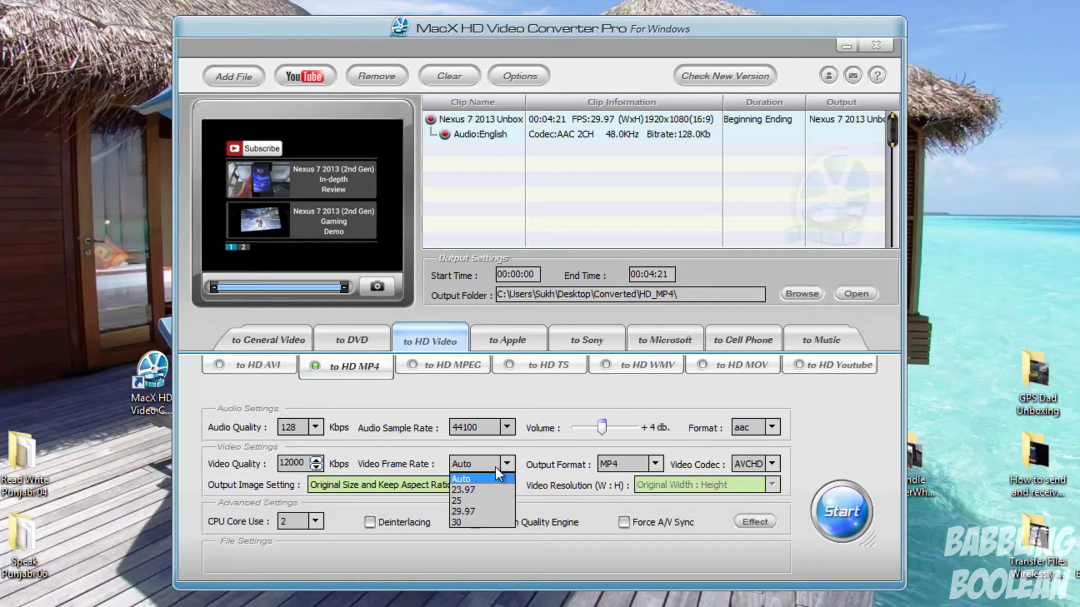
pyautogui.click(496, 468)
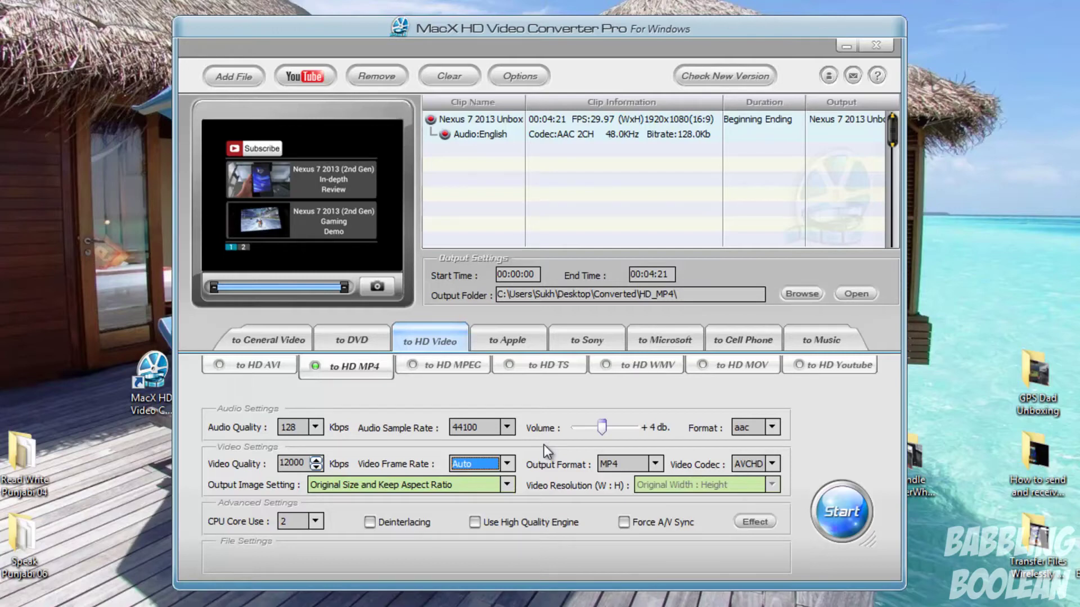
pyautogui.click(501, 465)
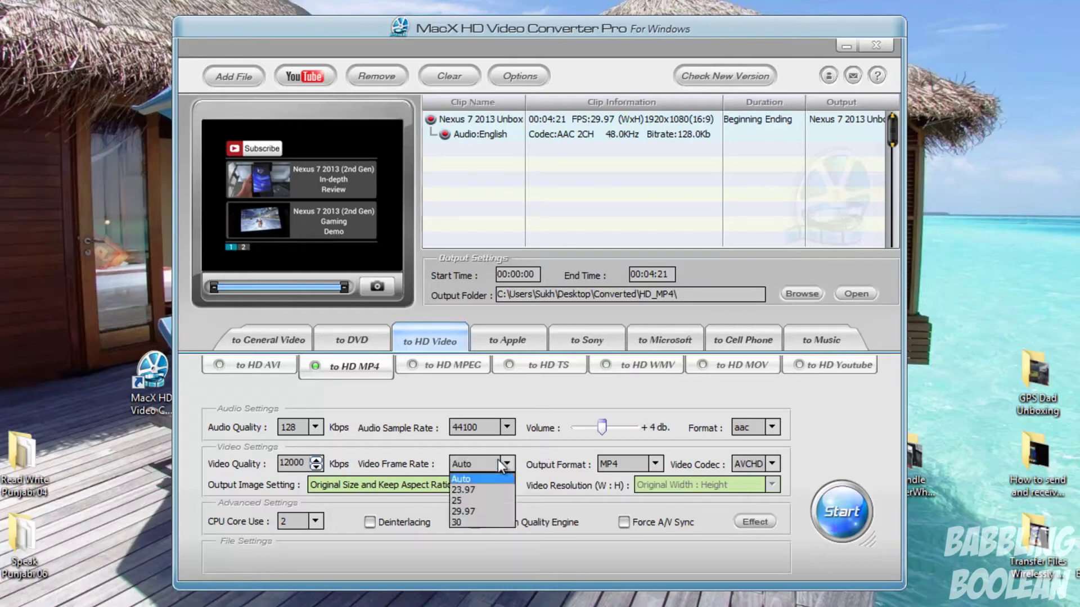
pyautogui.click(502, 465)
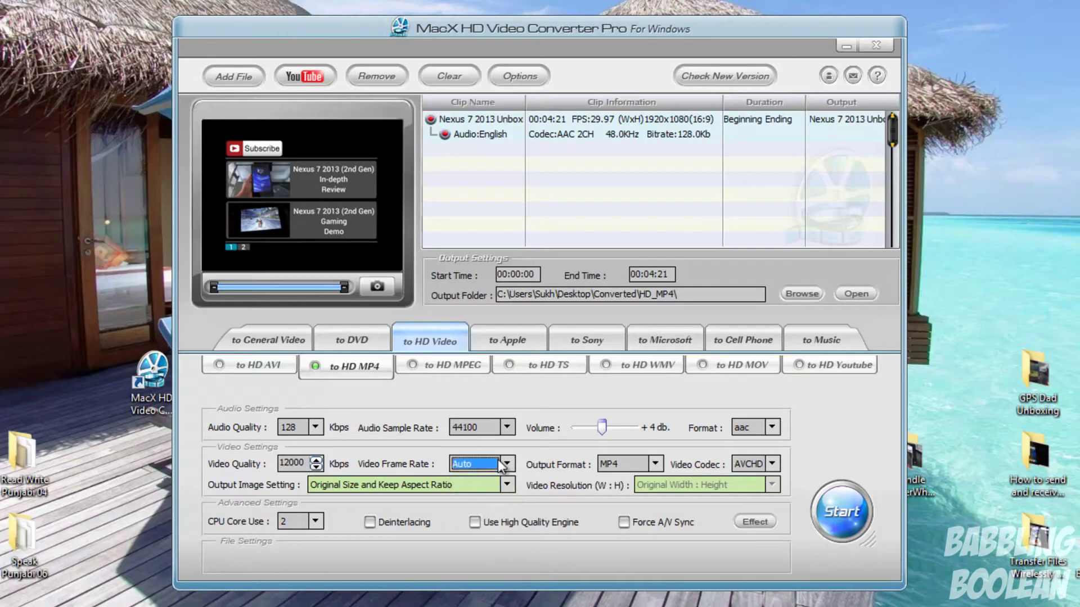
pyautogui.click(502, 464)
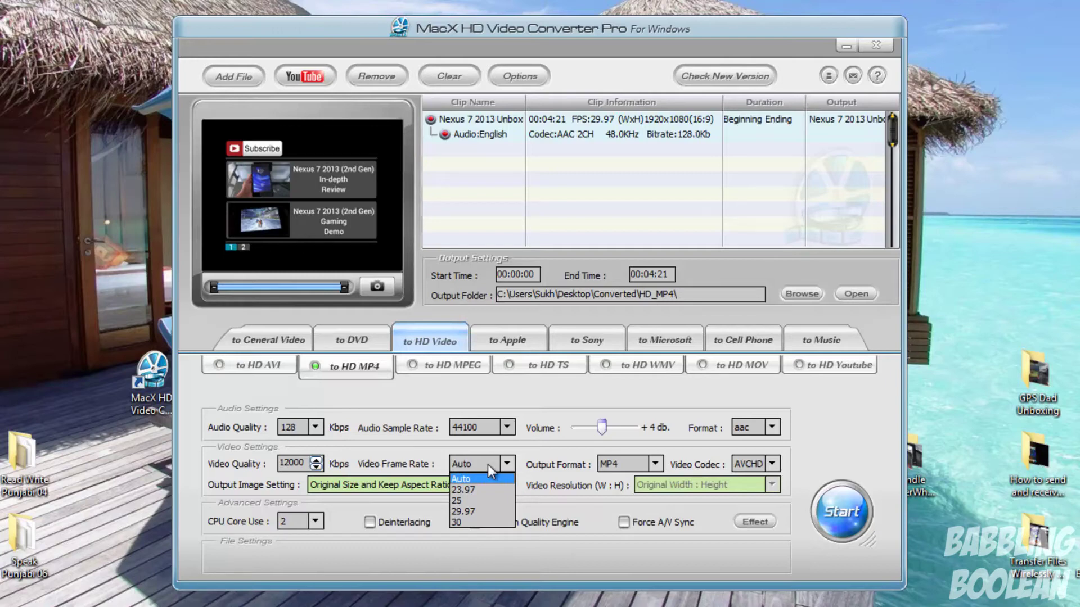
pyautogui.click(488, 464)
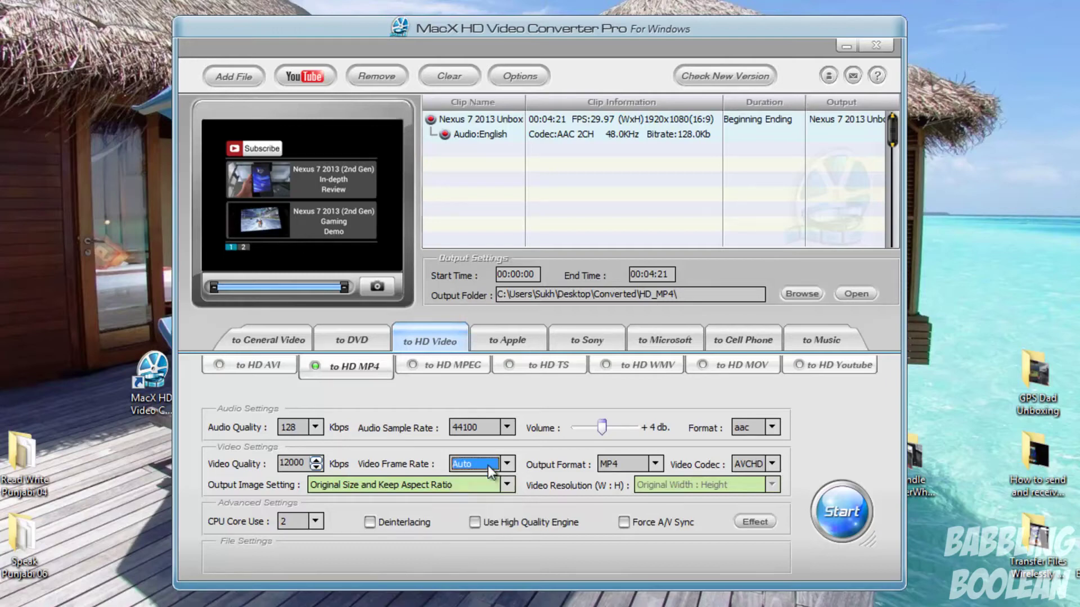
pyautogui.click(639, 462)
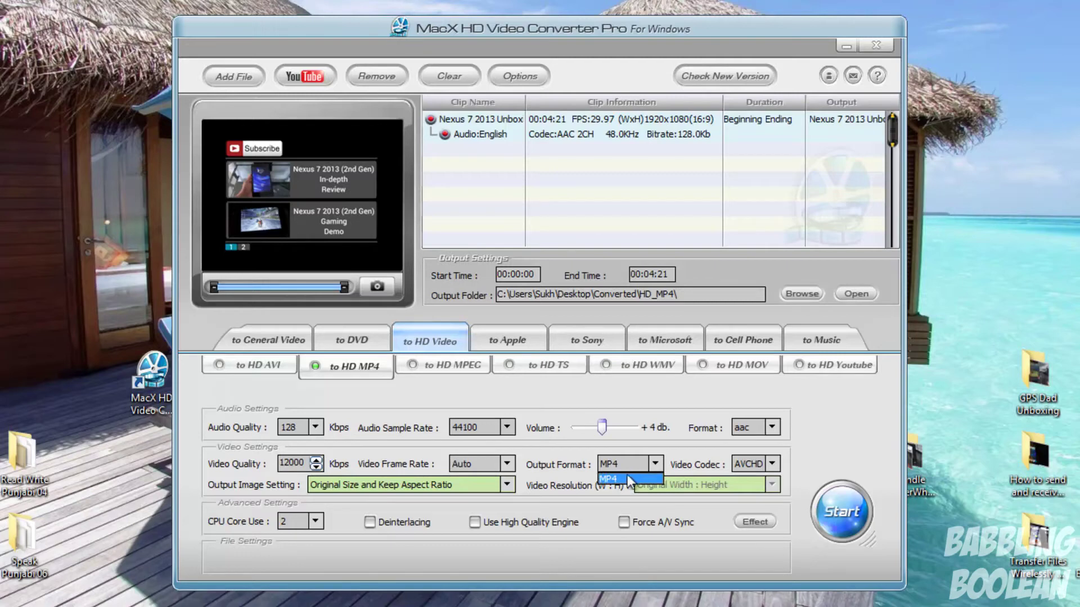
pyautogui.click(621, 478)
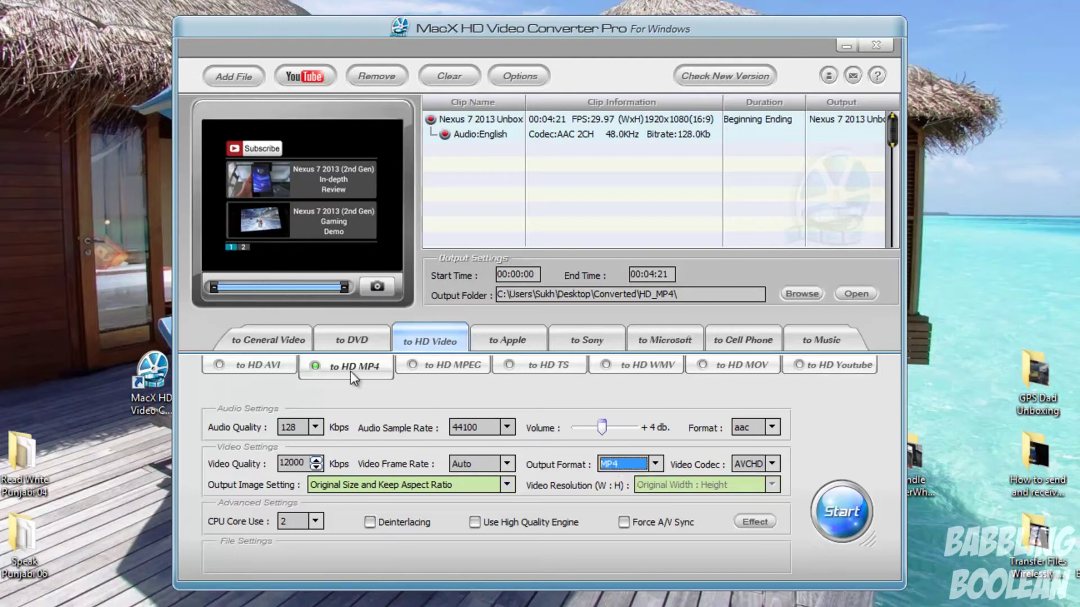
pyautogui.click(634, 464)
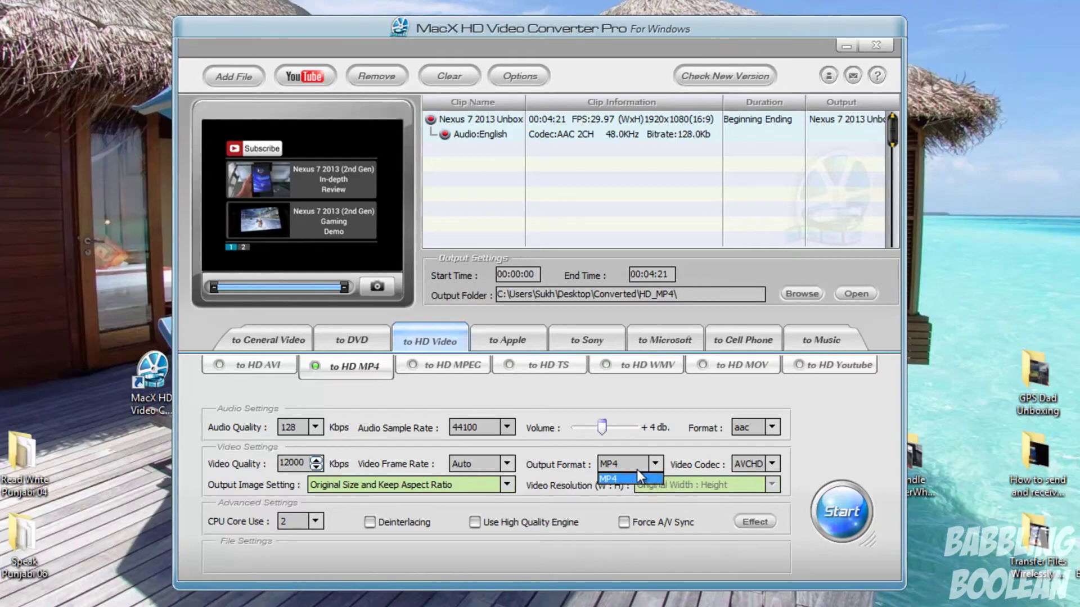
pyautogui.click(762, 463)
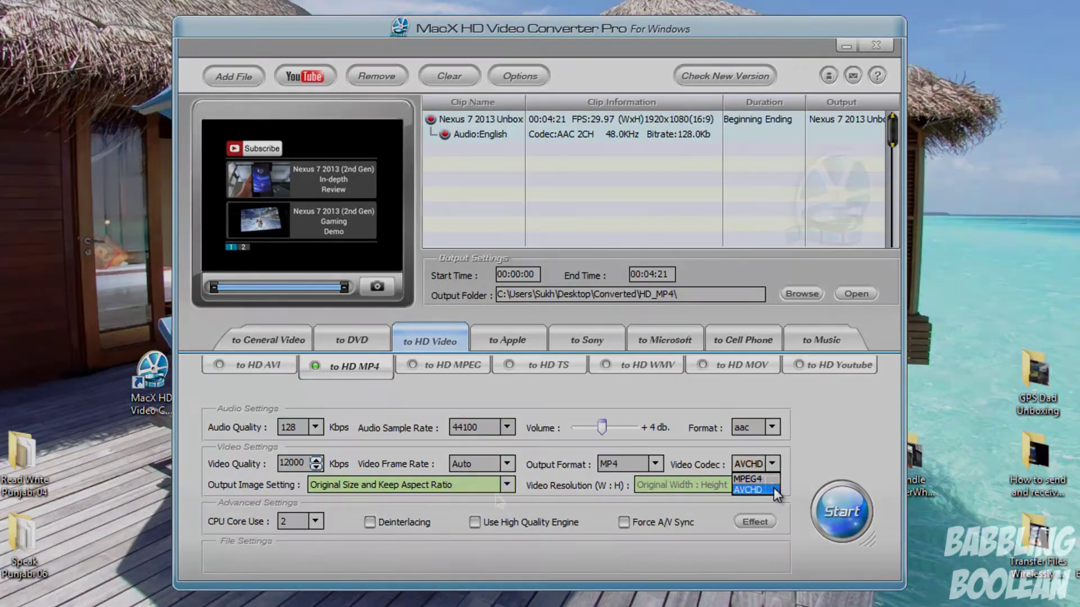
pyautogui.click(774, 488)
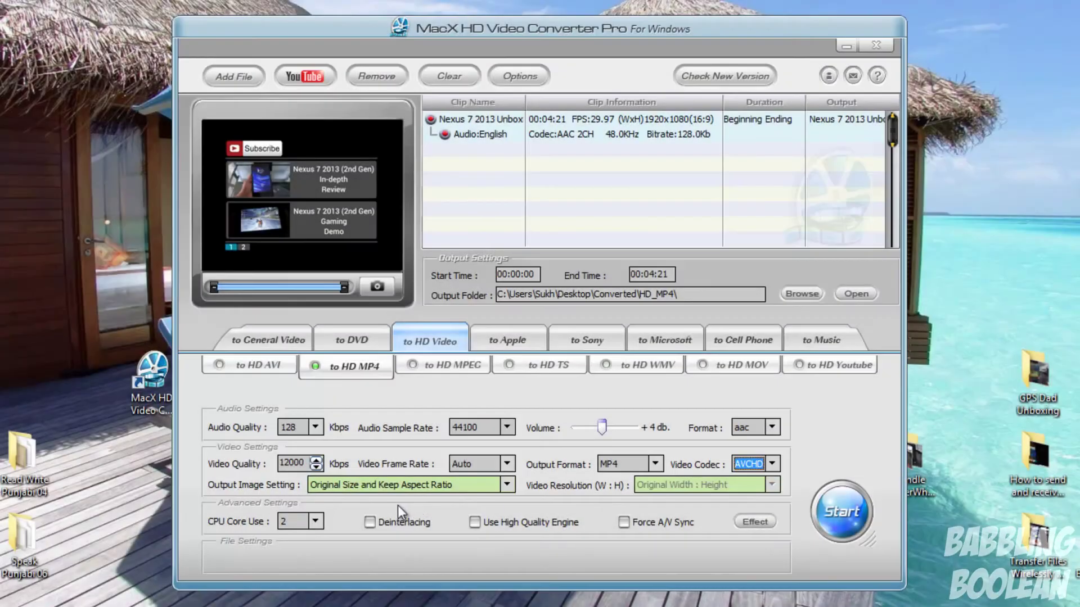
pyautogui.click(491, 486)
pyautogui.click(490, 484)
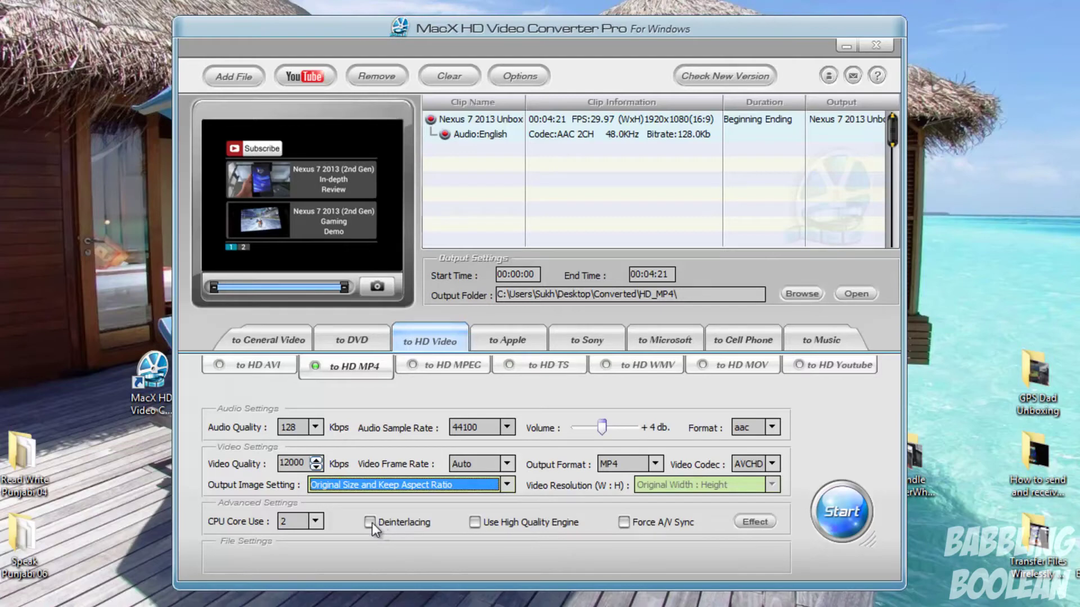
pyautogui.click(314, 521)
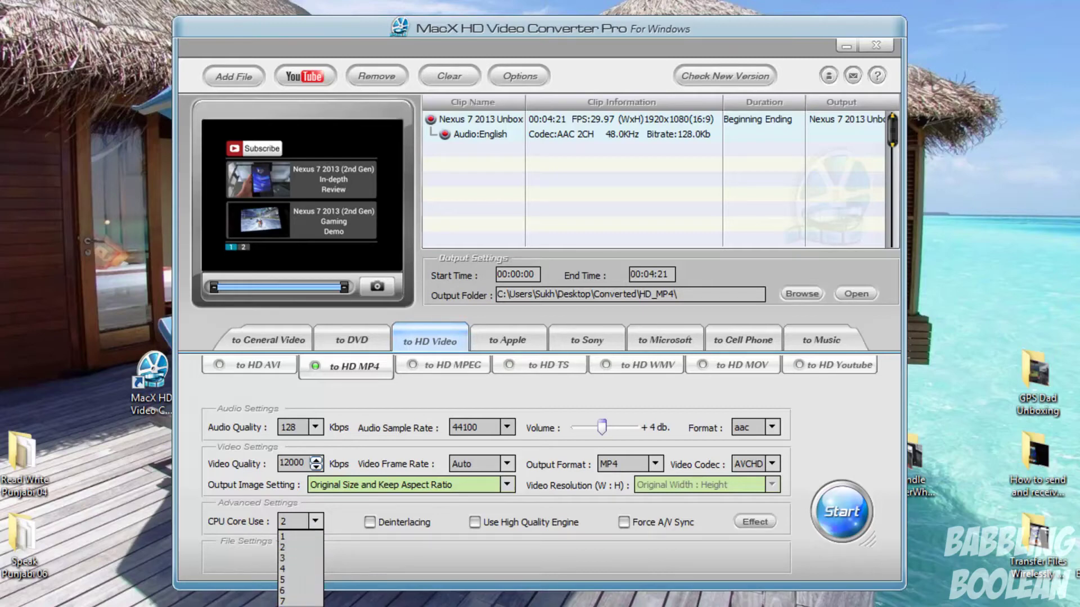
pyautogui.click(389, 558)
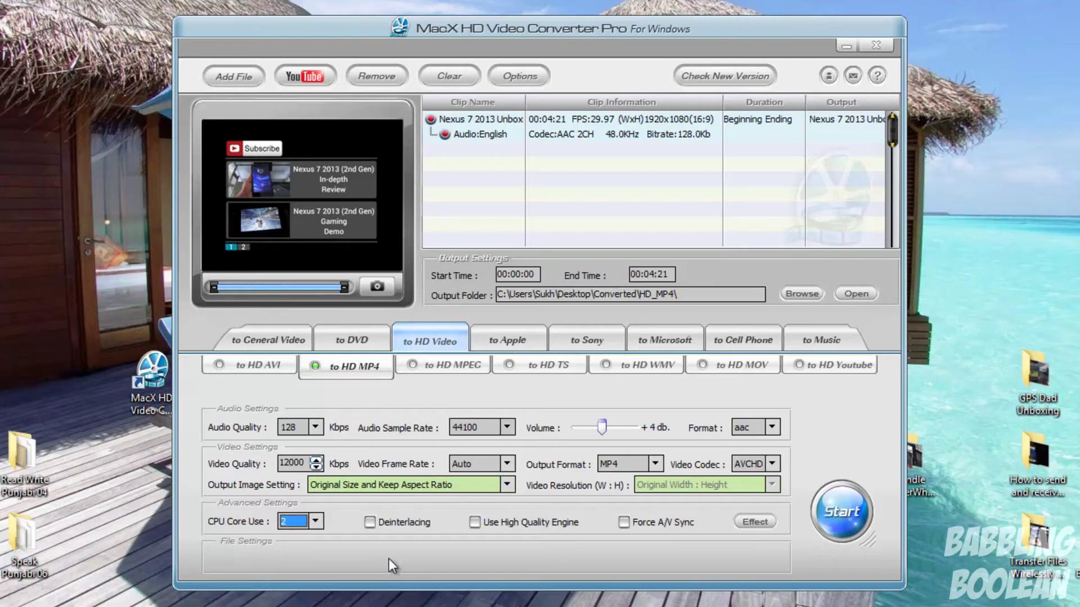
pyautogui.click(369, 523)
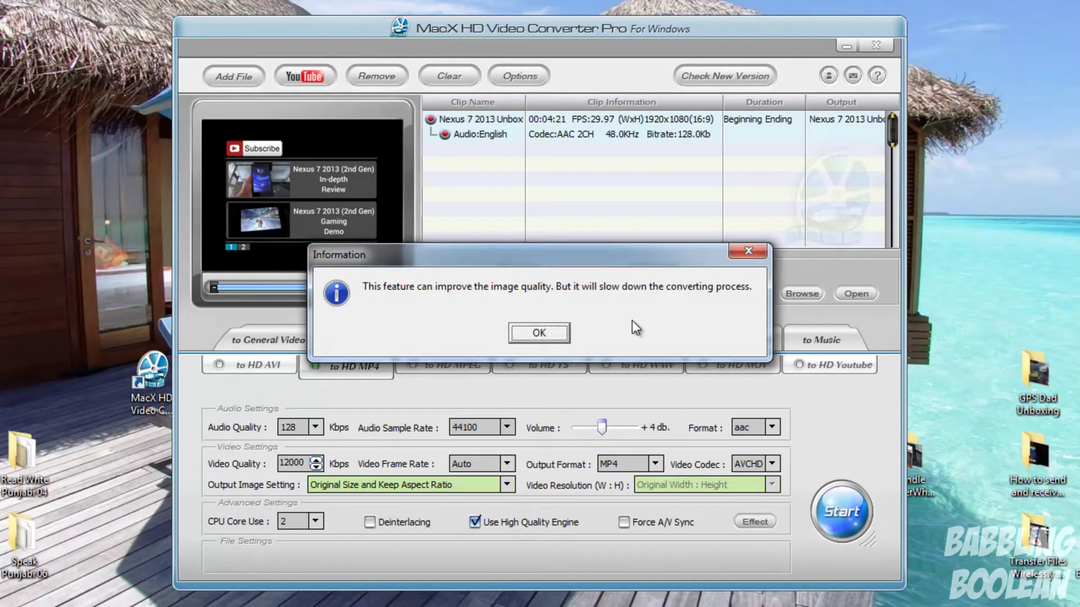
pyautogui.click(541, 333)
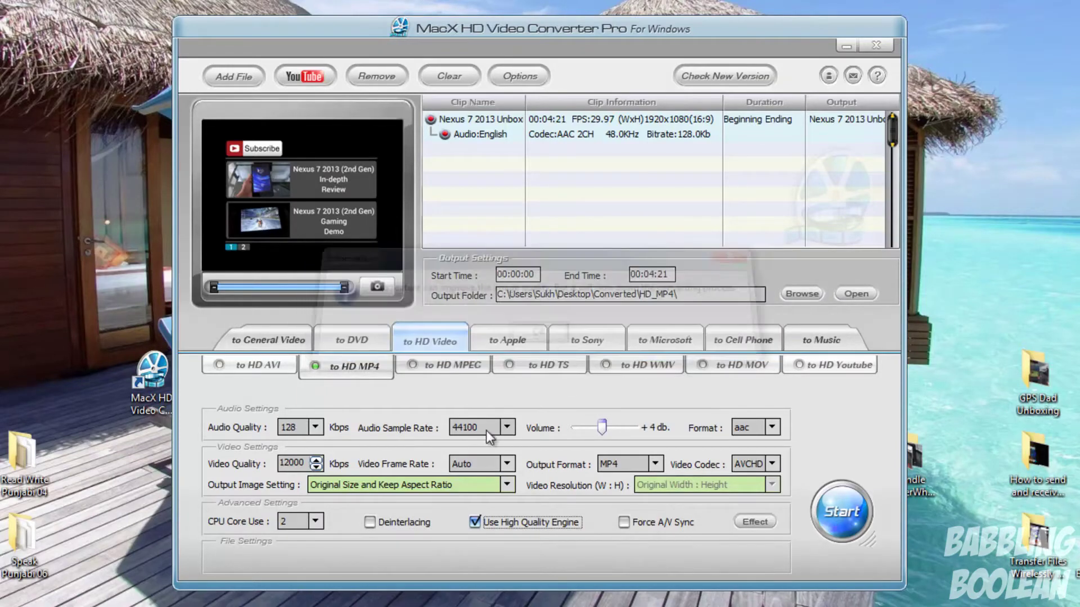
pyautogui.click(474, 522)
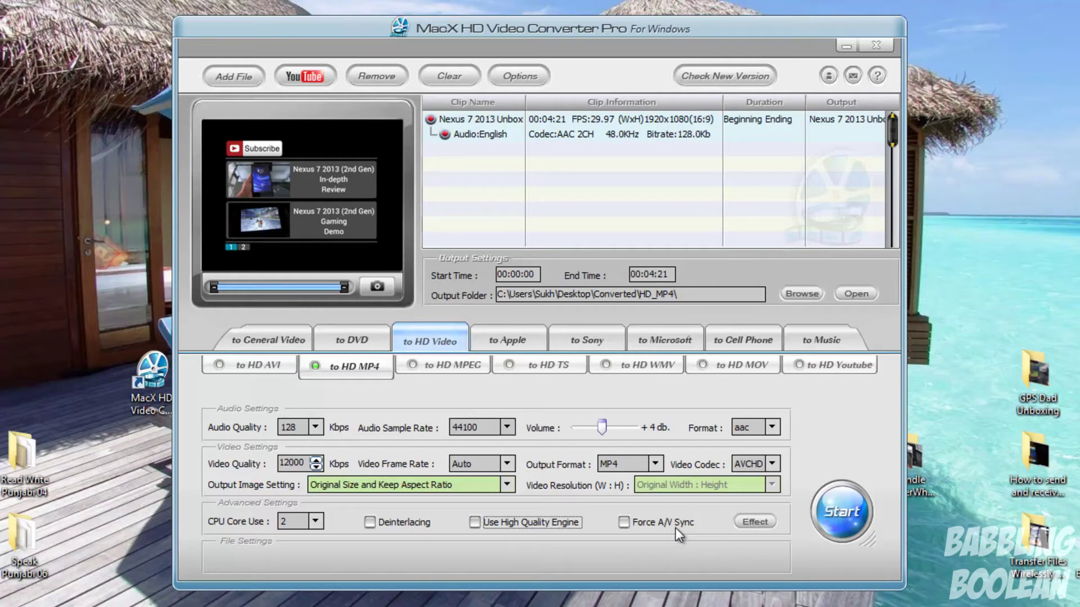
pyautogui.click(754, 522)
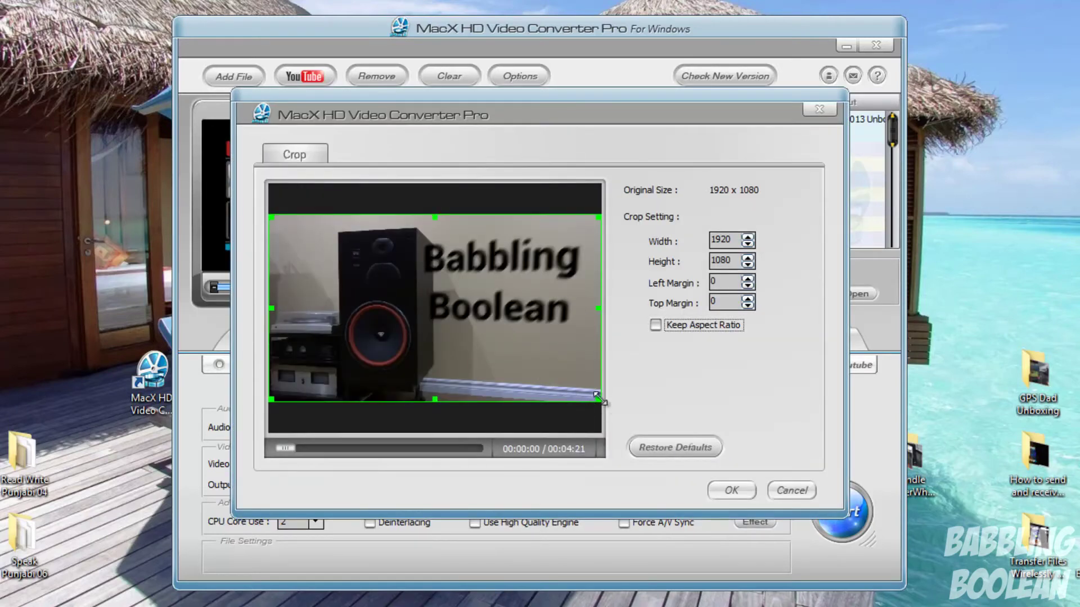
# - Shrink the crop area to 1344 × 643, move it lower in the frame, and start converting
pyautogui.moveTo(598, 397)
pyautogui.mouseDown()
pyautogui.moveTo(560, 352)
pyautogui.moveTo(499, 324)
pyautogui.mouseUp()
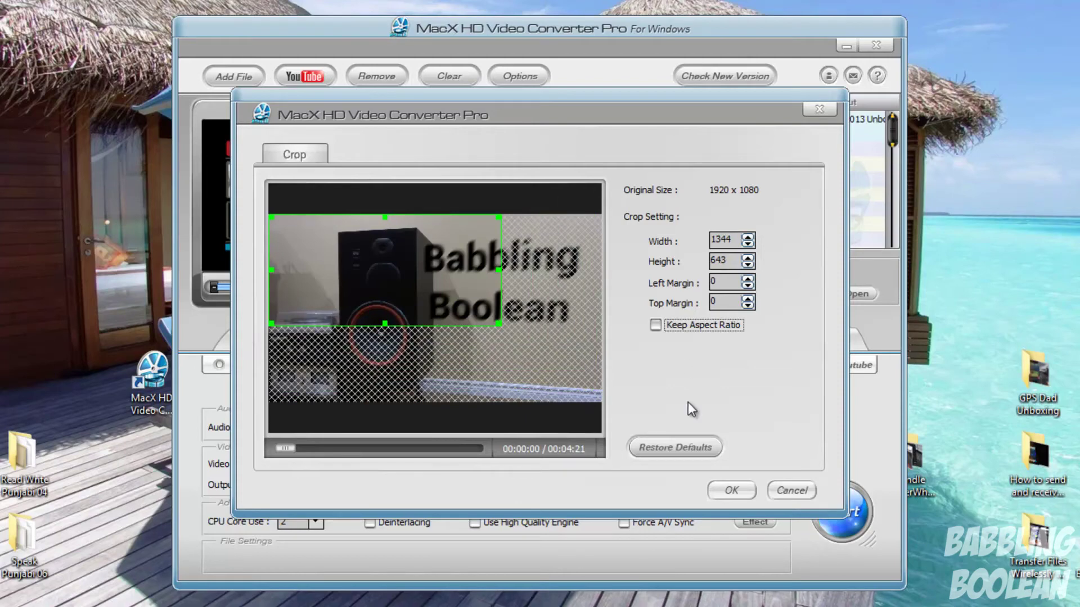
pyautogui.moveTo(366, 279); pyautogui.dragTo(430, 326)
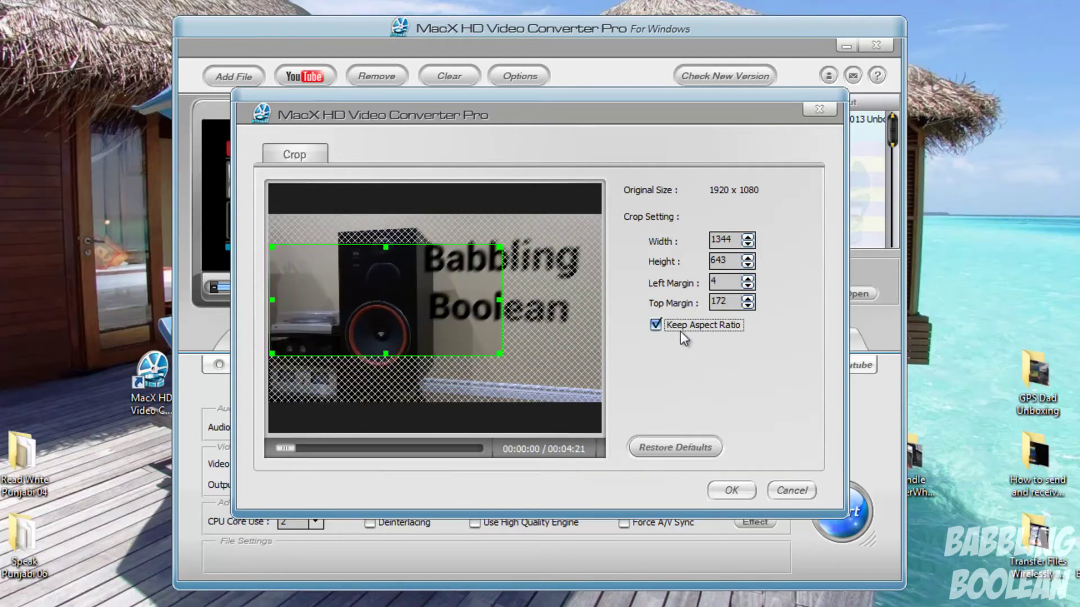
pyautogui.click(789, 487)
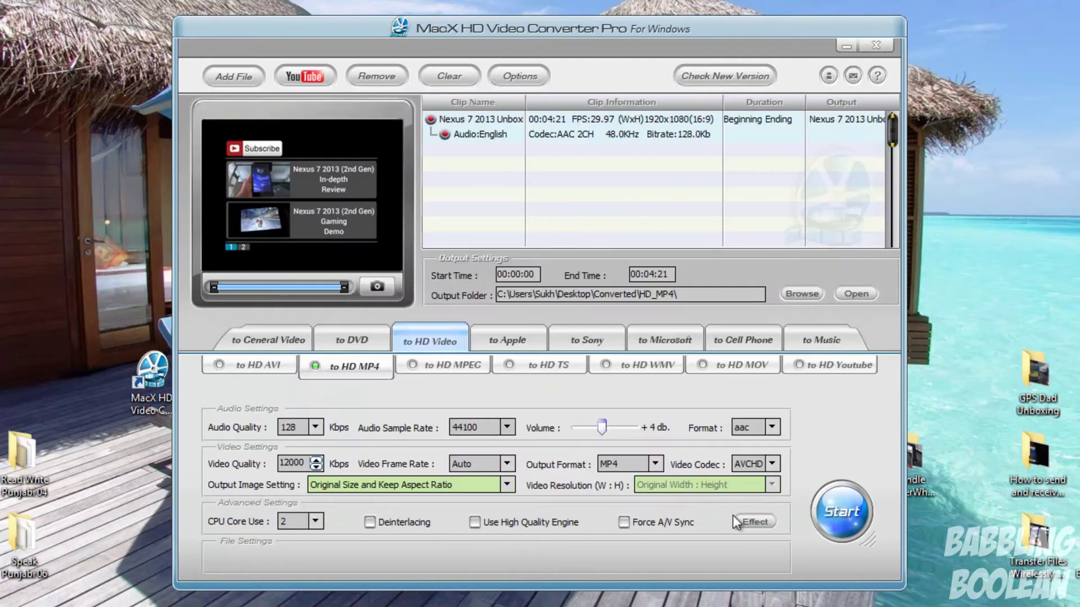
pyautogui.click(841, 505)
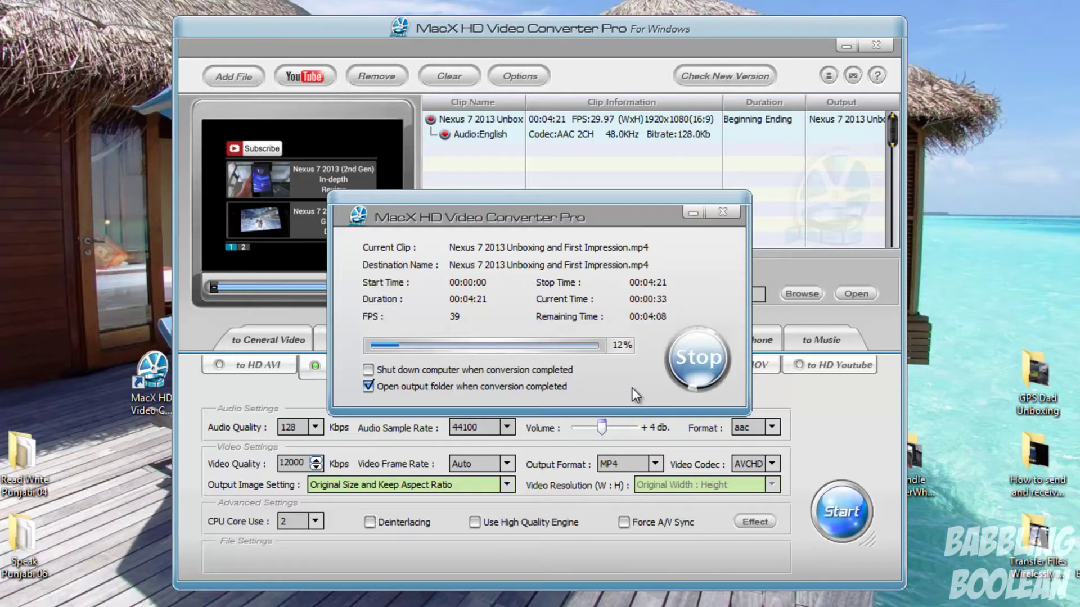
# - Stop the HD MP4 conversion early and acknowledge it, then view the General Video formats
pyautogui.click(685, 367)
pyautogui.click(492, 333)
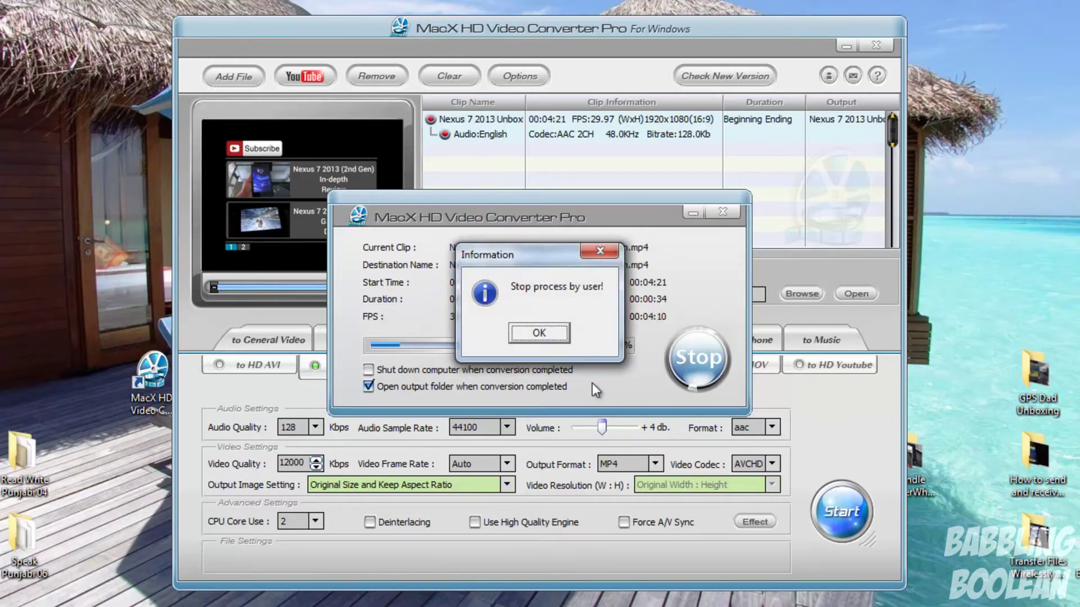
pyautogui.click(539, 333)
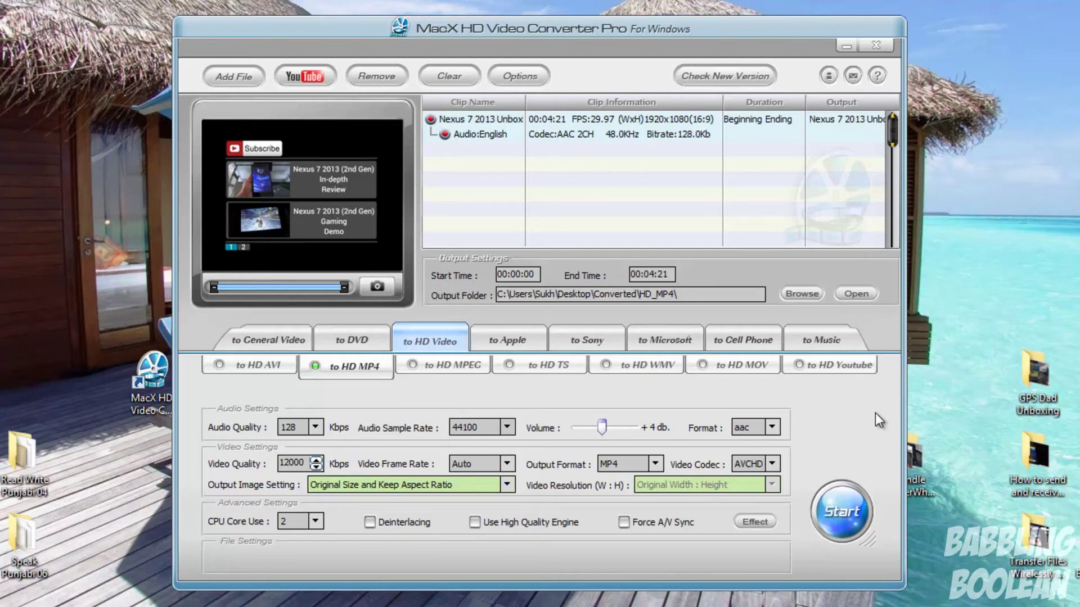
pyautogui.click(273, 337)
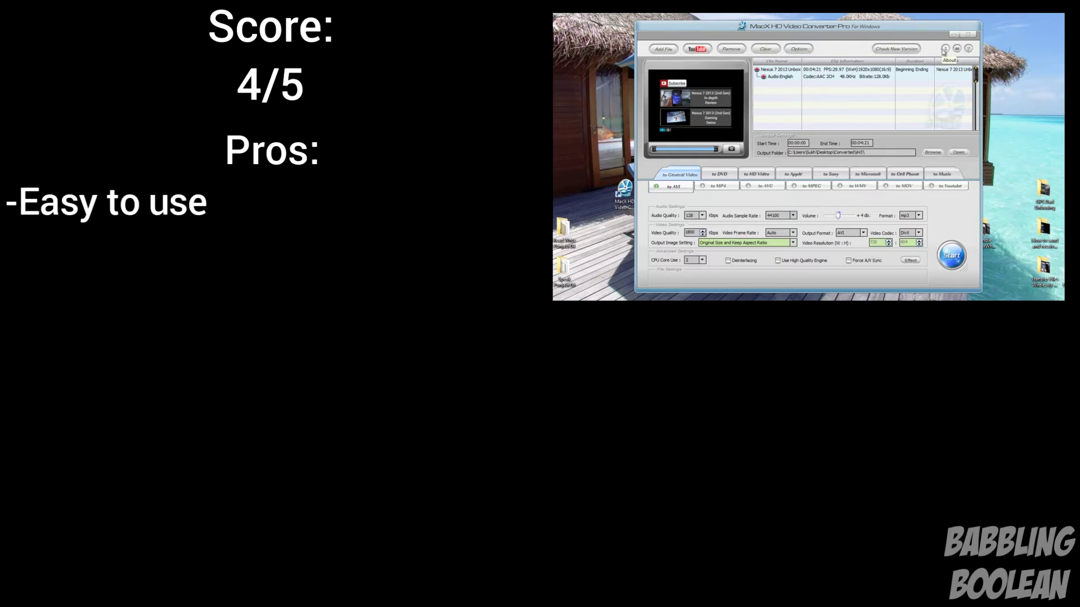
# - Clear the clip list, dismissing the online-download dialogs, then view phone profiles and close the guide page
pyautogui.click(695, 50)
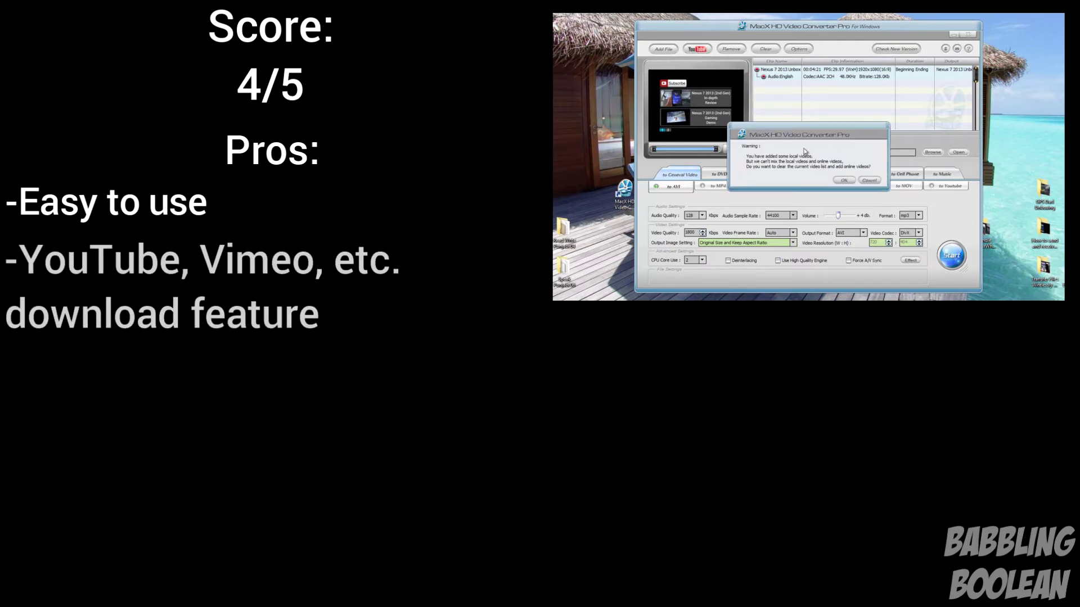
pyautogui.click(869, 180)
pyautogui.click(766, 49)
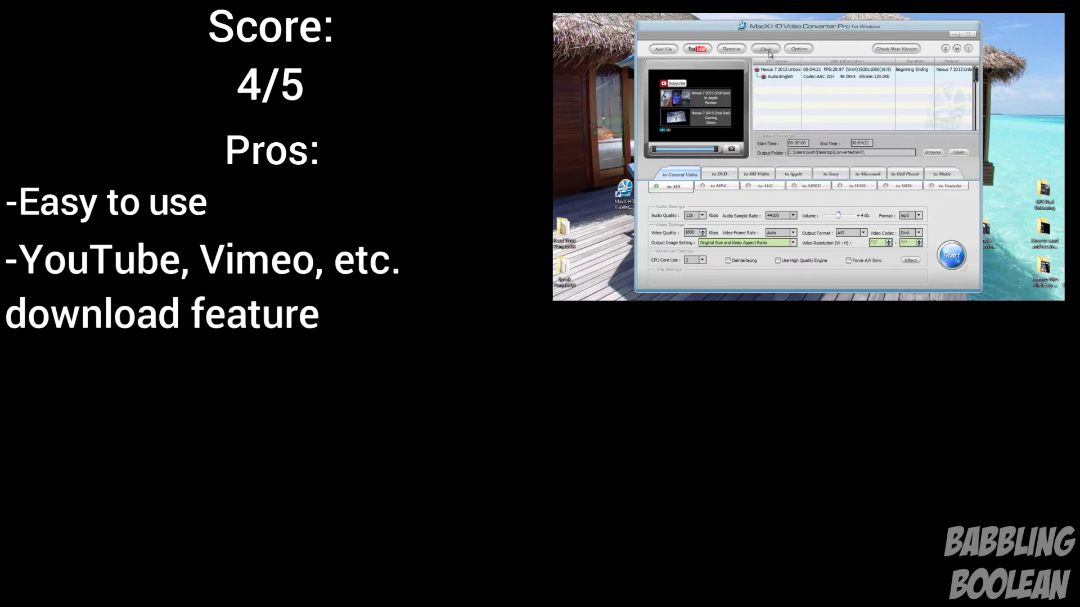
pyautogui.click(791, 171)
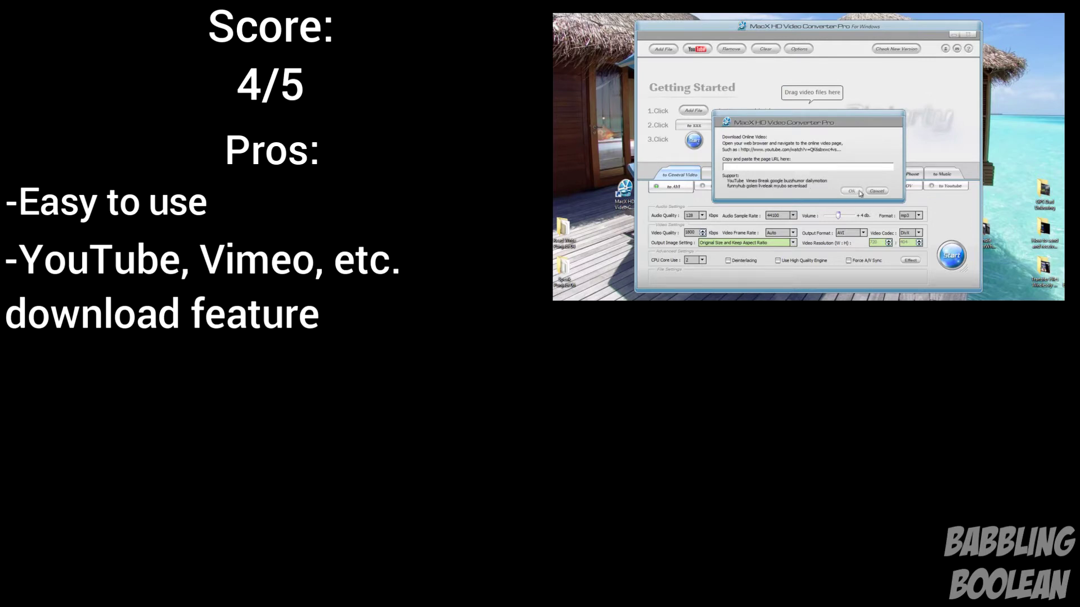
pyautogui.click(875, 191)
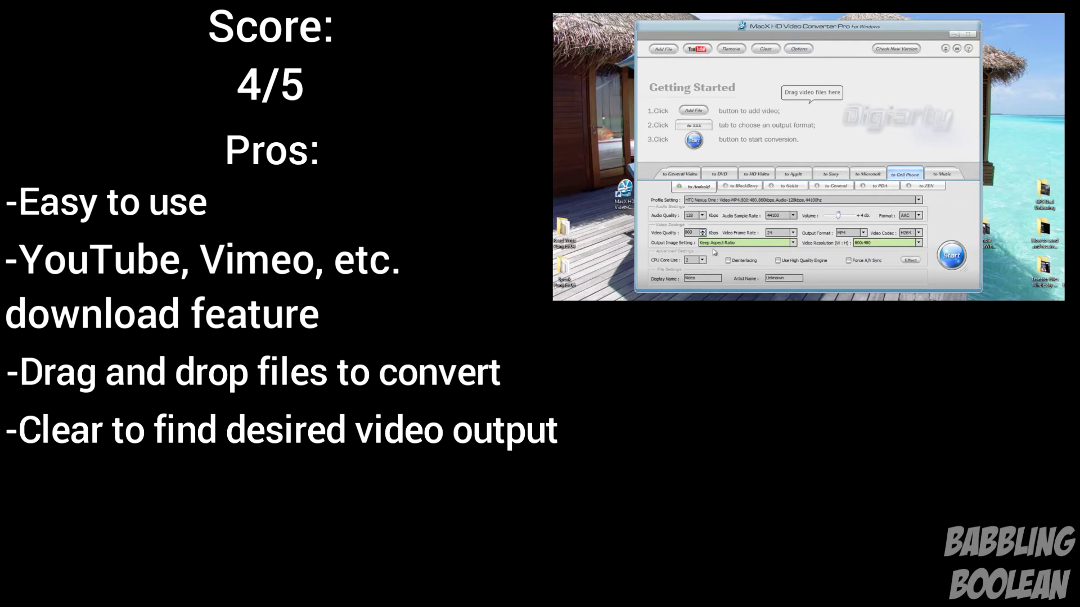
pyautogui.click(855, 201)
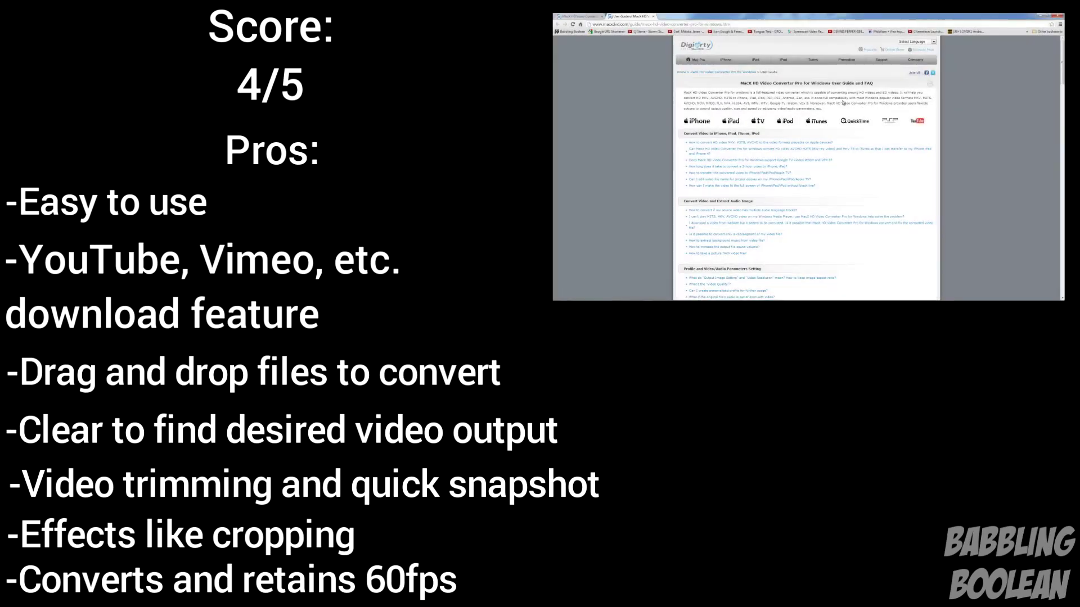
pyautogui.click(654, 16)
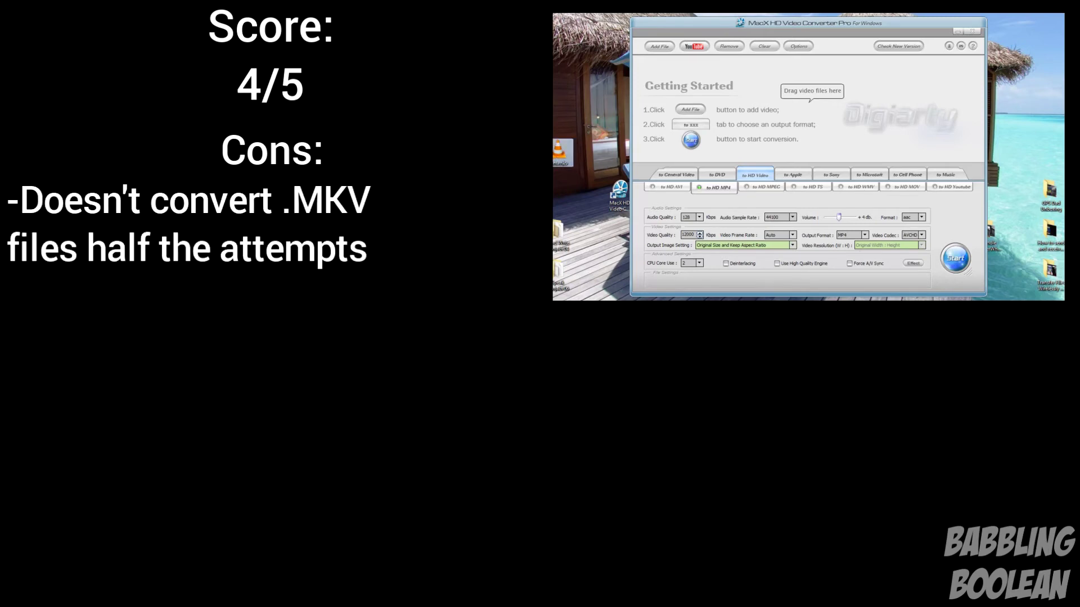
# - Load cam.mkv into the file list and clear it, twice in a row
pyautogui.moveTo(768, 111); pyautogui.dragTo(768, 112)
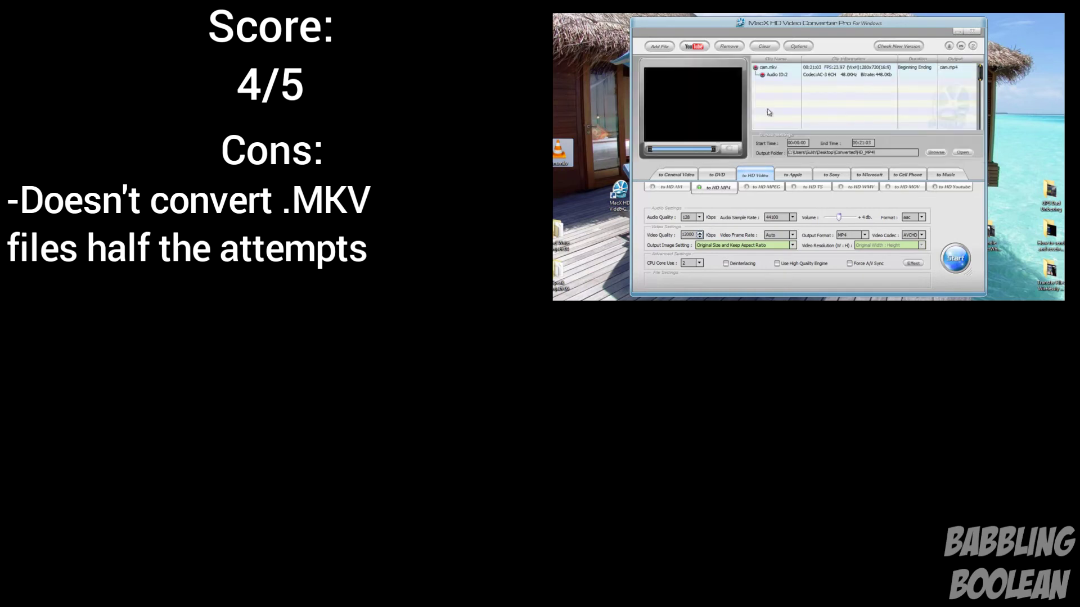
pyautogui.click(764, 46)
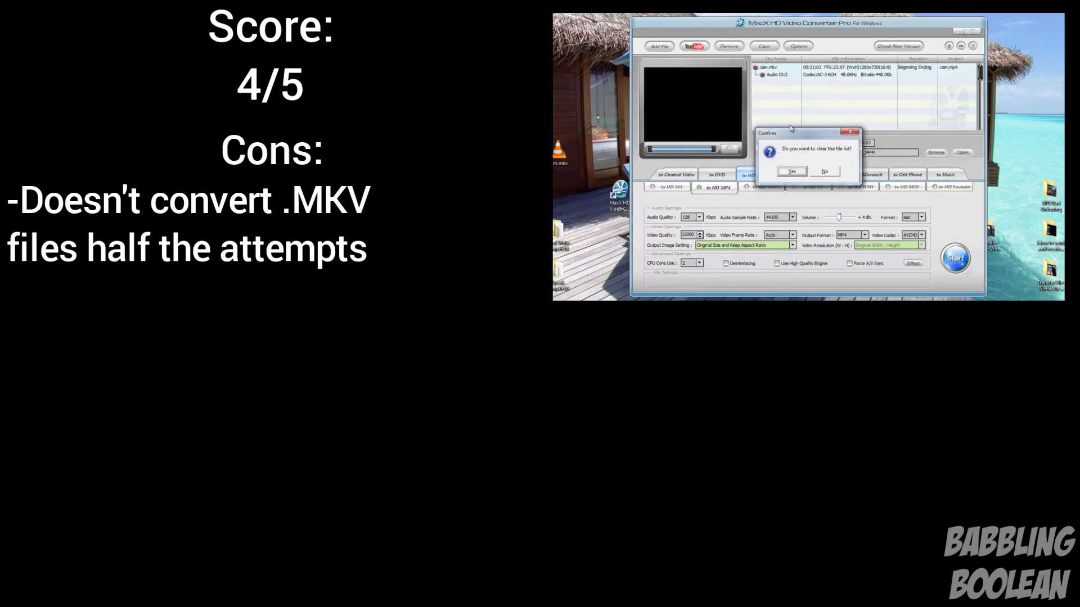
pyautogui.click(791, 172)
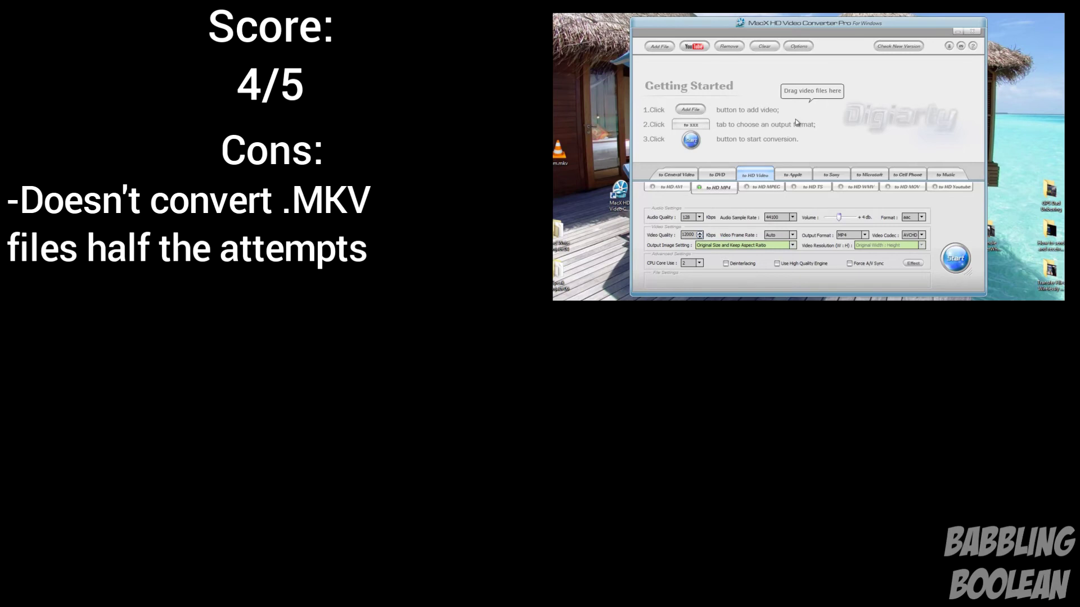
pyautogui.moveTo(569, 152); pyautogui.dragTo(705, 127)
pyautogui.click(764, 47)
pyautogui.click(792, 172)
# - Switch the target profile to HD MPEG and view its output format options
pyautogui.click(859, 235)
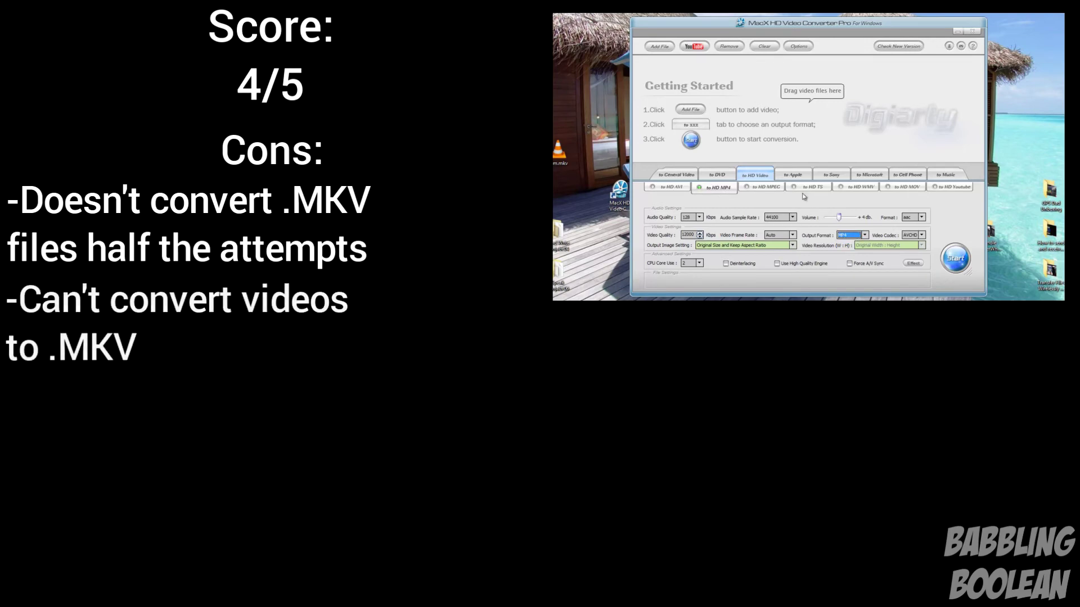
pyautogui.click(770, 190)
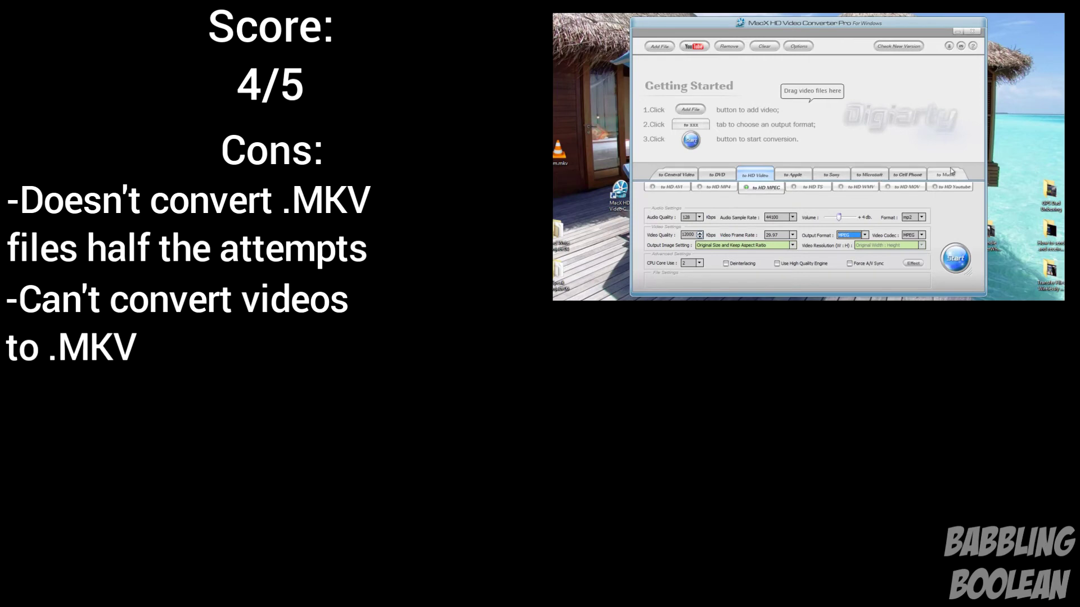
pyautogui.click(866, 235)
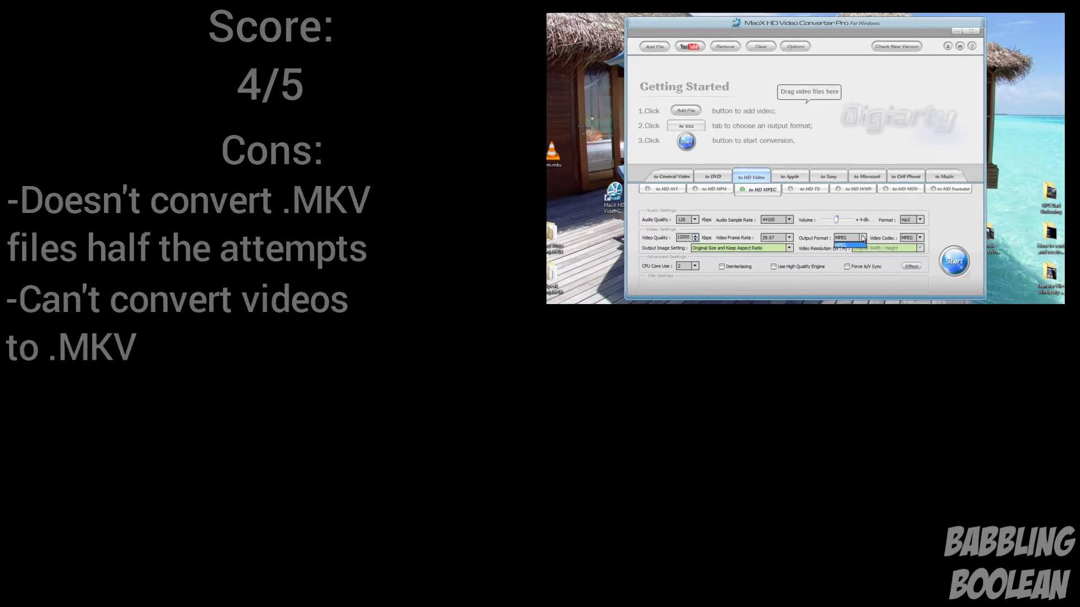
# - Close the output format list with MPEG still selected
pyautogui.click(798, 297)
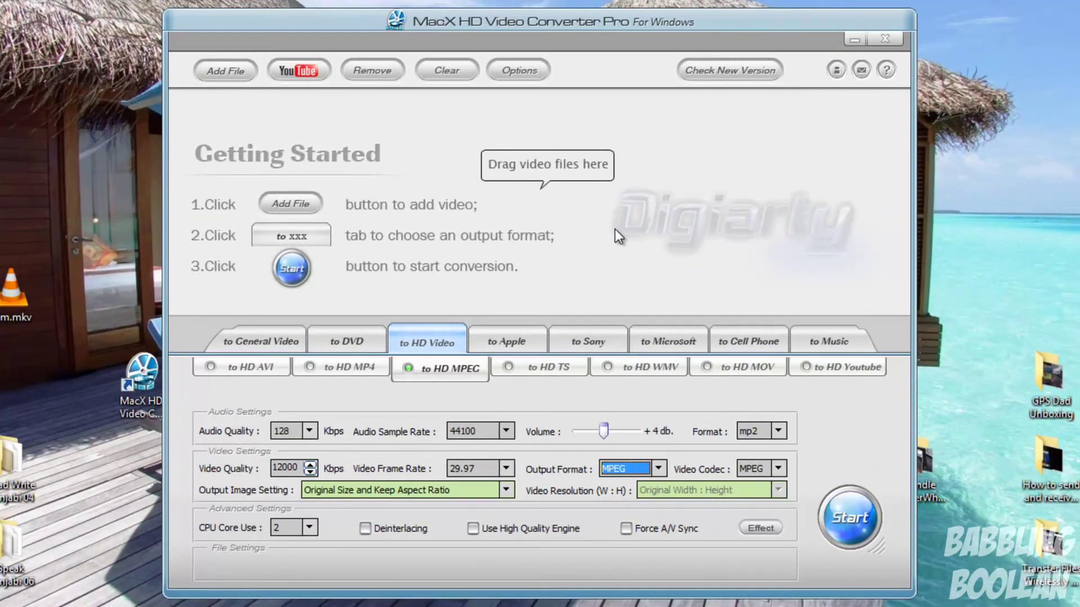